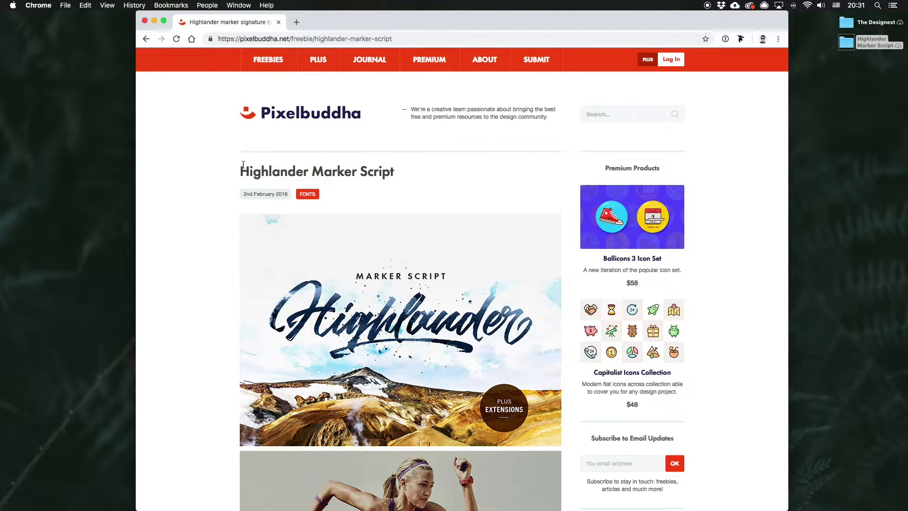
pyautogui.moveTo(243, 164); pyautogui.dragTo(470, 163)
pyautogui.click(476, 167)
pyautogui.moveTo(240, 176); pyautogui.dragTo(345, 173)
pyautogui.click(394, 173)
# Step: Install the Highlander.otf font from the Highlander Marker Script folder on the desktop, and close Font Book and the folder
pyautogui.click(834, 157)
pyautogui.doubleClick(845, 46)
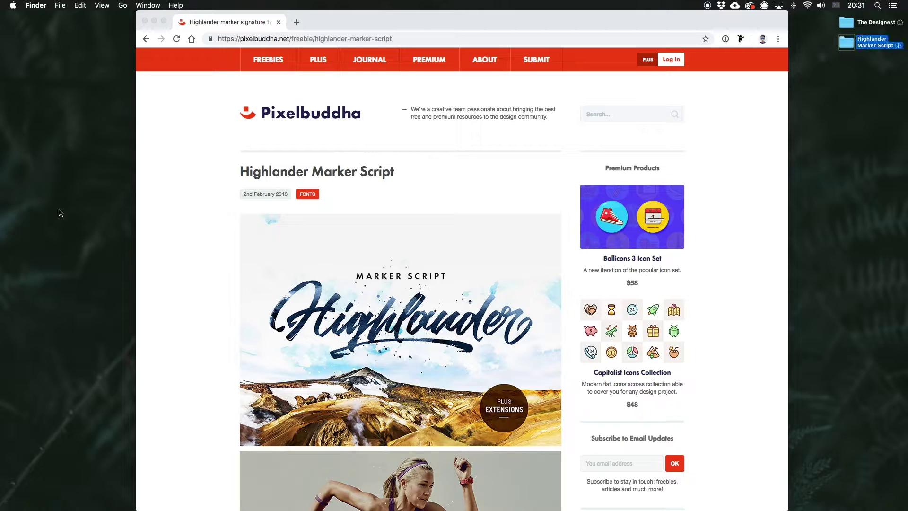
pyautogui.doubleClick(416, 144)
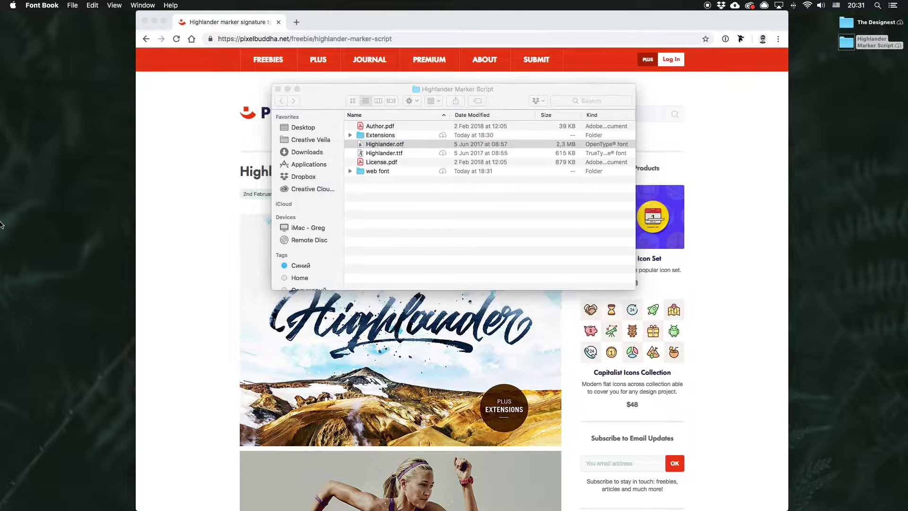
pyautogui.click(350, 503)
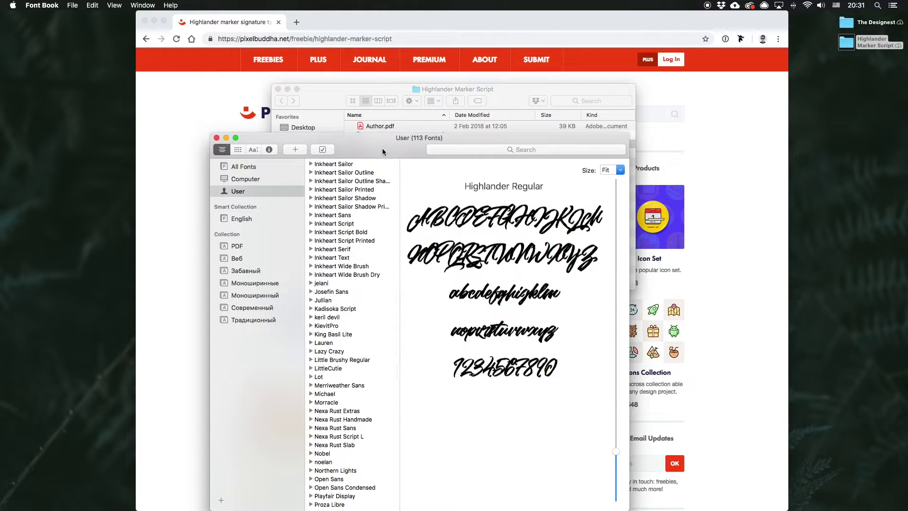
pyautogui.press('super+q')
pyautogui.press('super+w')
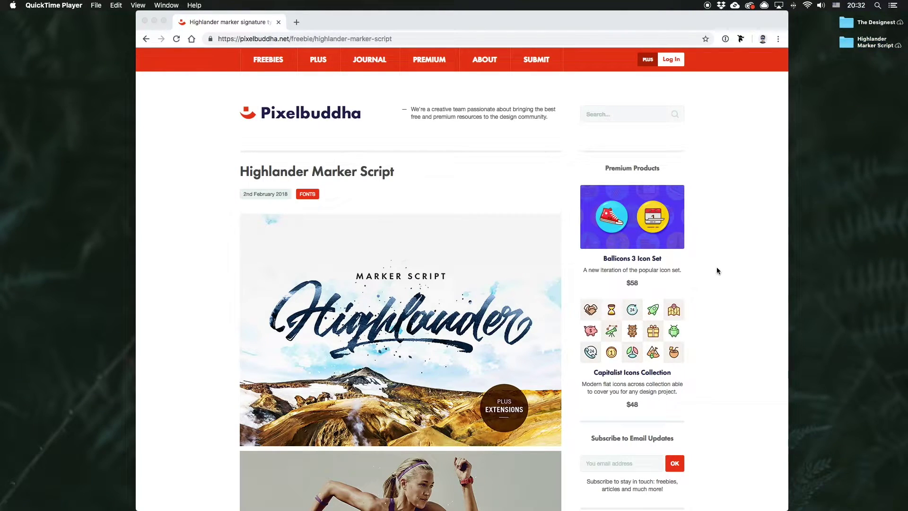
# Step: Switch to Photoshop and create a new document from the Web Large preset, 1920 x 1080 px at 72 ppi
pyautogui.moveTo(495, 499)
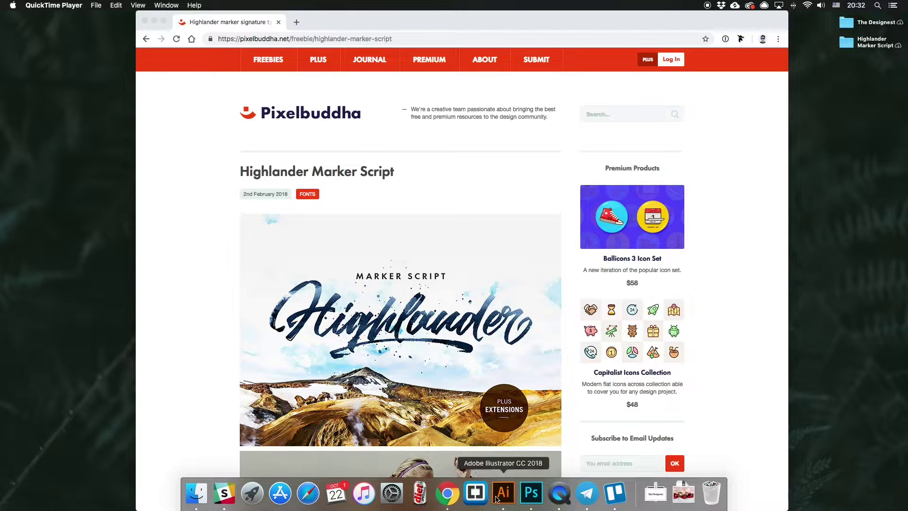
pyautogui.click(531, 493)
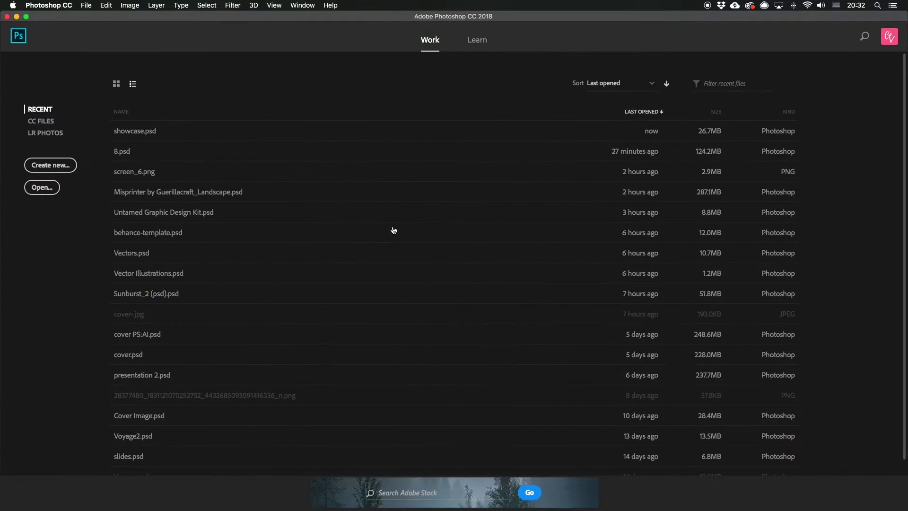
pyautogui.press('super+n')
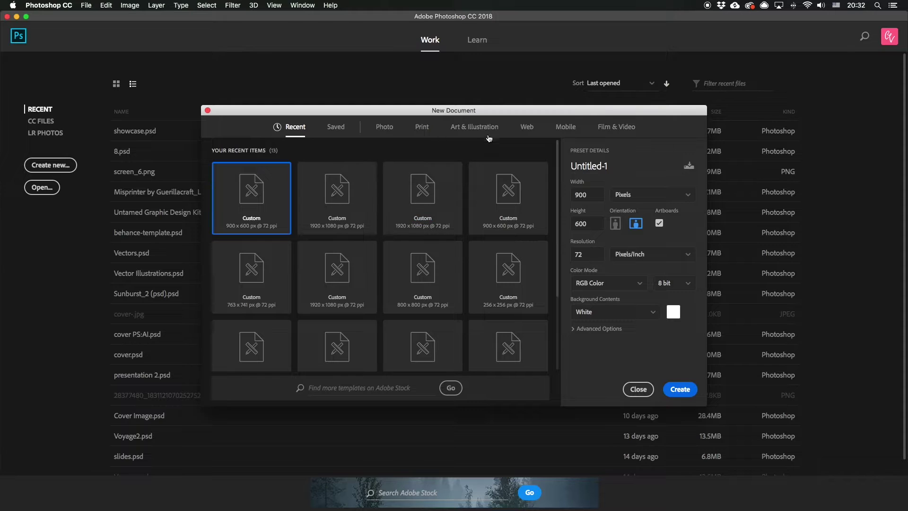
pyautogui.click(526, 127)
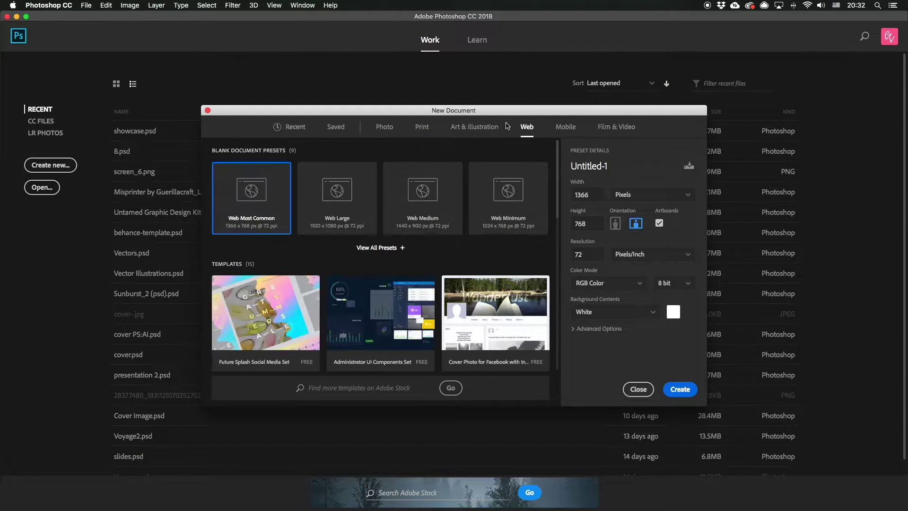
pyautogui.click(331, 208)
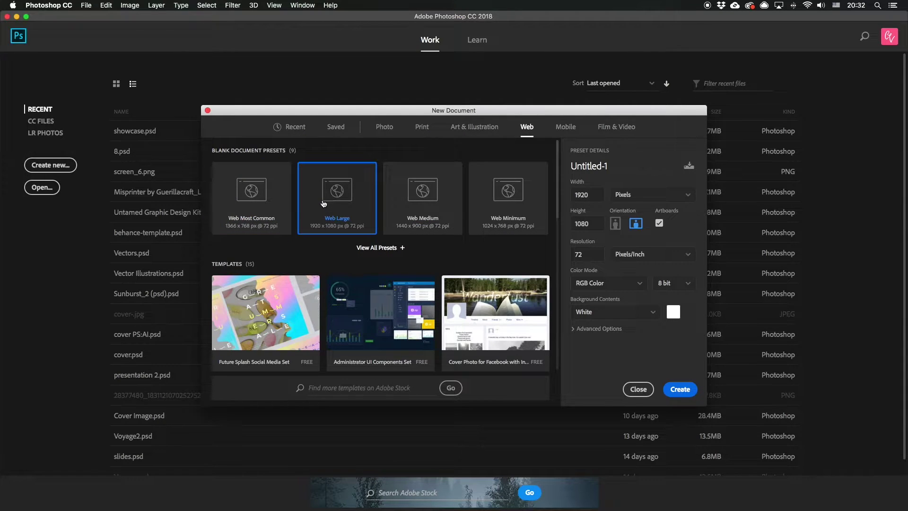
pyautogui.click(681, 389)
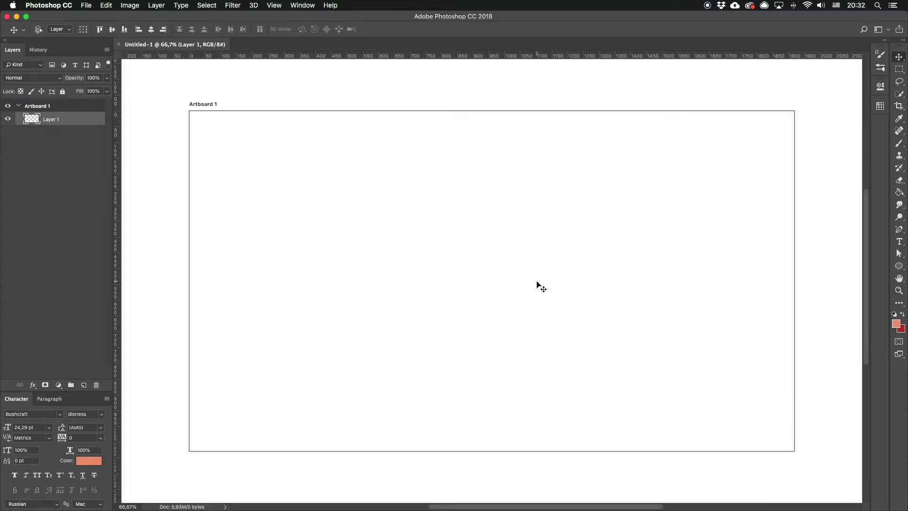
# Step: Add the text "Open type" on the artboard and scale it up to about 229 pt
pyautogui.press('t')
pyautogui.click(308, 238)
pyautogui.write('OPEn type')
pyautogui.press('super+Return')
pyautogui.press('super+t')
pyautogui.moveTo(324, 238); pyautogui.dragTo(555, 333)
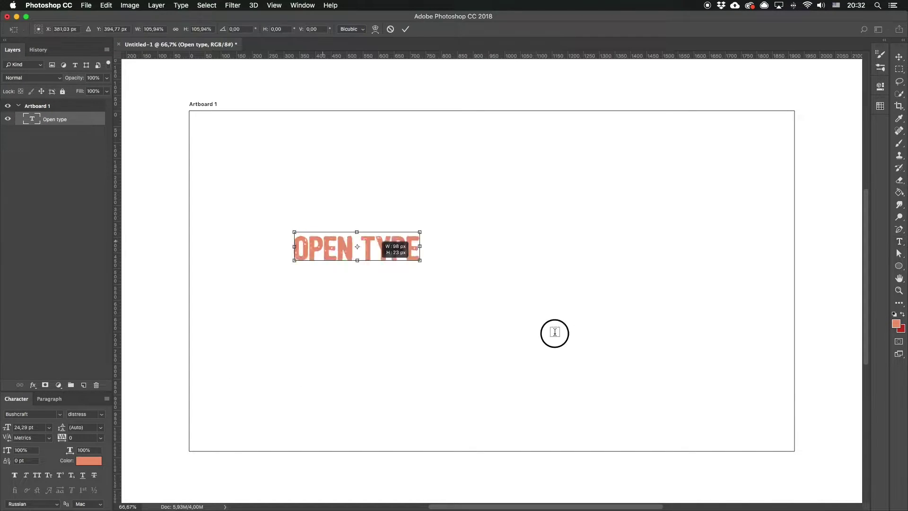
pyautogui.press('Return')
pyautogui.click(897, 326)
pyautogui.moveTo(90, 454); pyautogui.dragTo(127, 509)
pyautogui.press('Escape')
# Step: Change the text color of "Open type" to black
pyautogui.click(89, 461)
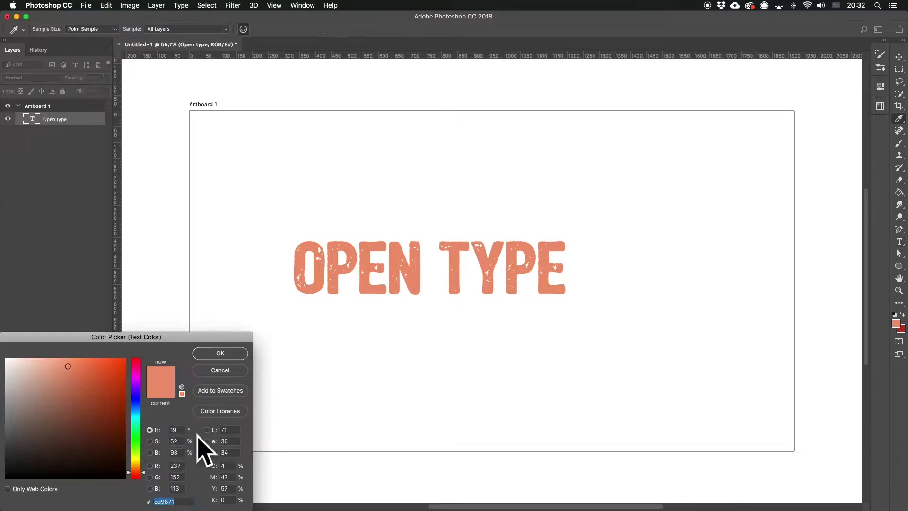
pyautogui.moveTo(99, 454); pyautogui.dragTo(152, 507)
pyautogui.press('Return')
# Step: Set the text's font to Highlander Regular and scale the text up to about 310 pt
pyautogui.click(29, 415)
pyautogui.write('high')
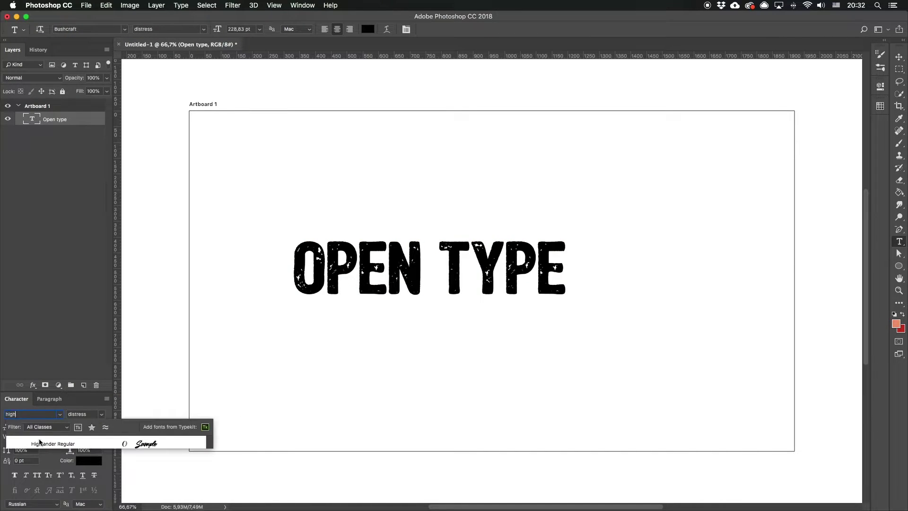
pyautogui.click(39, 442)
pyautogui.press('super+t')
pyautogui.moveTo(590, 349); pyautogui.dragTo(688, 414)
pyautogui.press('Return')
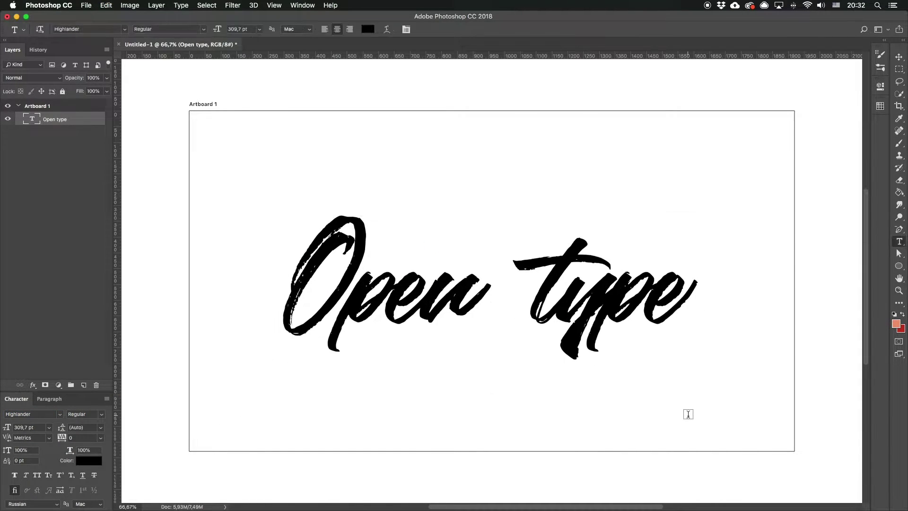
# Step: Replace the lowercase t with a capital T so the text reads "Open Type"
pyautogui.doubleClick(32, 120)
pyautogui.moveTo(534, 308); pyautogui.dragTo(563, 308)
pyautogui.write('T')
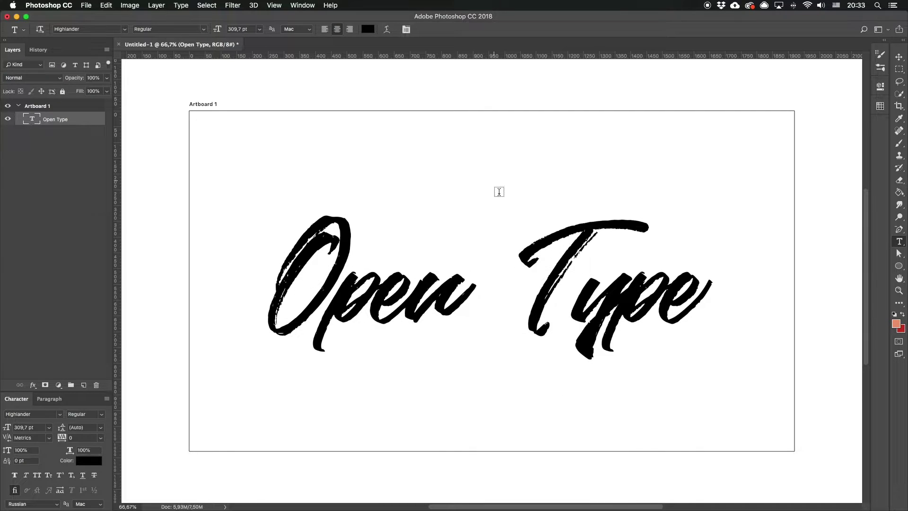
pyautogui.press('super+Return')
# Step: Set the text size to 320 pt and center the text horizontally and vertically on the artboard
pyautogui.click(36, 427)
pyautogui.write('320')
pyautogui.press('Return')
pyautogui.press('v')
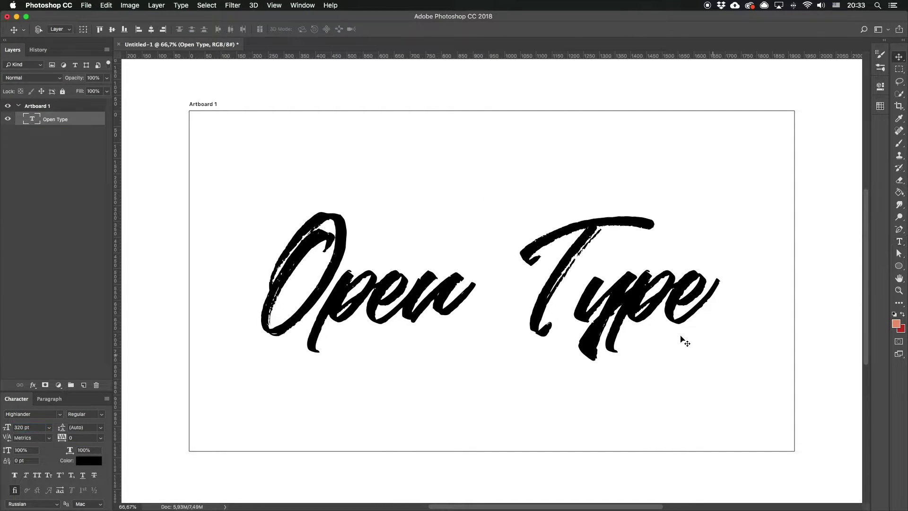
pyautogui.click(151, 29)
pyautogui.click(112, 29)
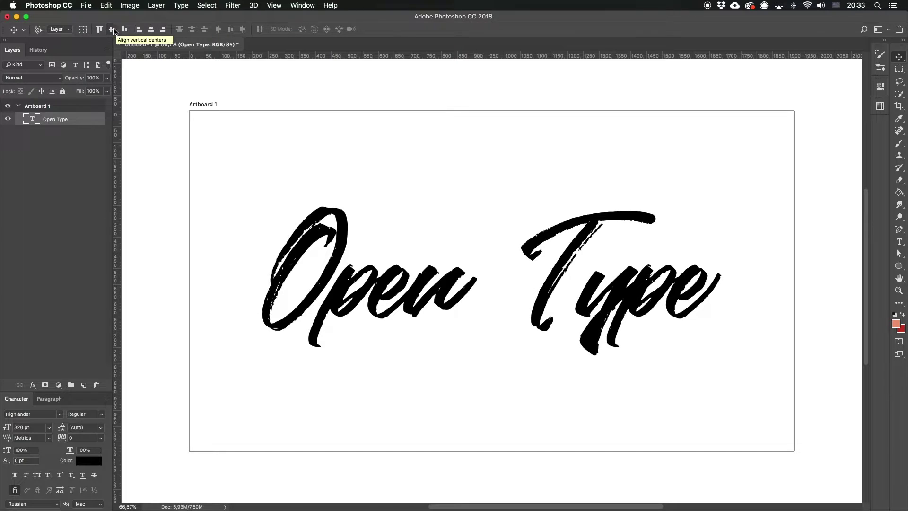
# Step: Replace the p in "Open" with its alternate glyph that has a leading swash
pyautogui.doubleClick(32, 121)
pyautogui.click(287, 291)
pyautogui.moveTo(319, 298); pyautogui.dragTo(366, 302)
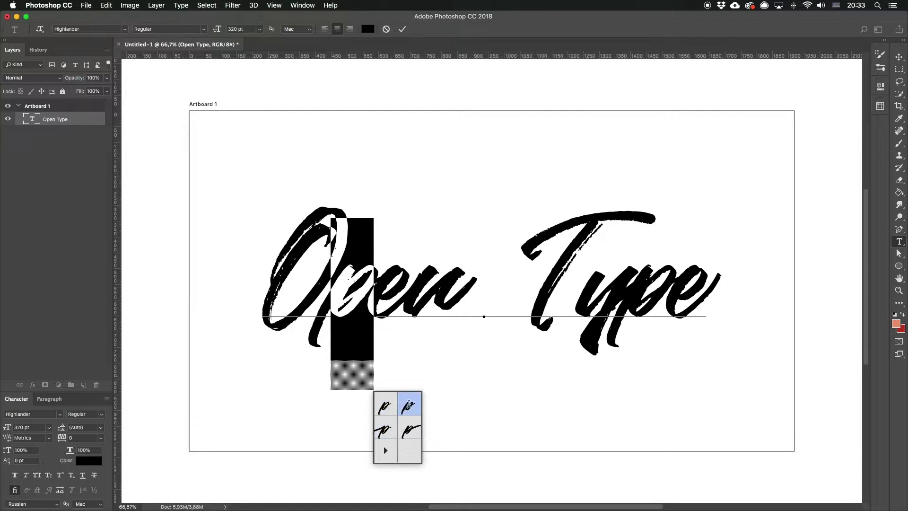
pyautogui.click(385, 429)
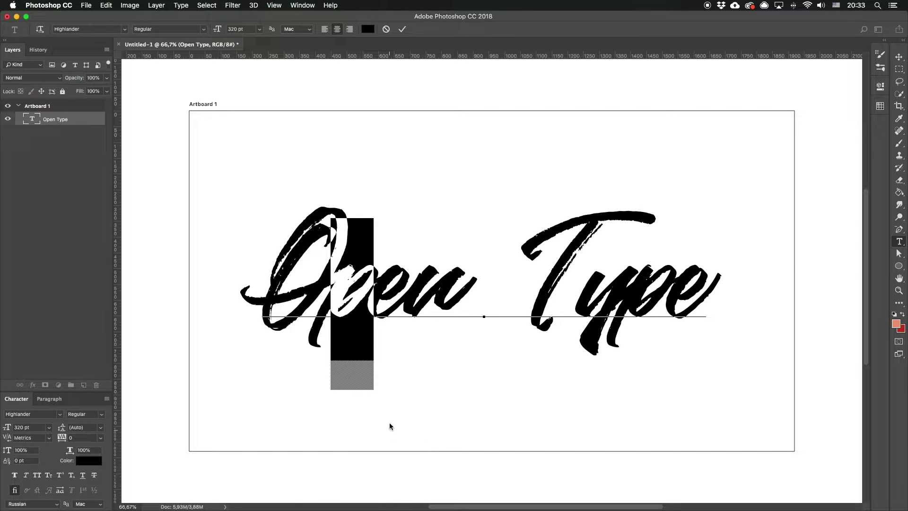
pyautogui.press('Right')
# Step: Replace the y in "Type" with its leading-swash alternate and finish editing the text
pyautogui.click(590, 323)
pyautogui.hotkey('shift', 'Right')
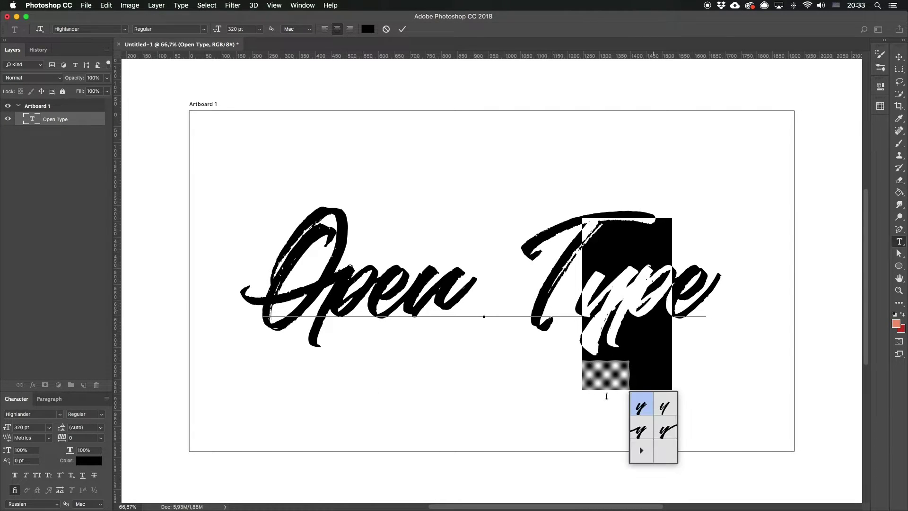
pyautogui.click(672, 427)
pyautogui.press('Escape')
pyautogui.press('v')
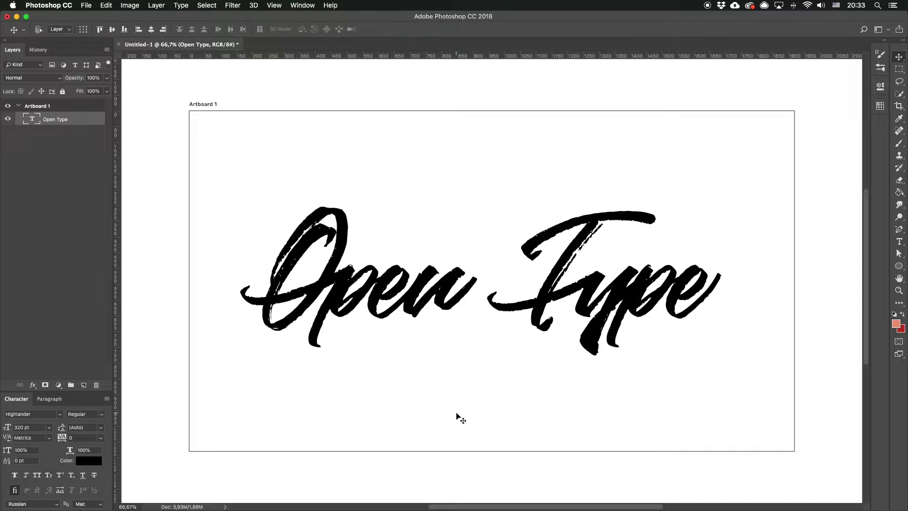
# Step: Nudge the "Open Type" text slightly down on the artboard
pyautogui.scroll(3, 664, 363)
pyautogui.scroll(-3, 347, 262)
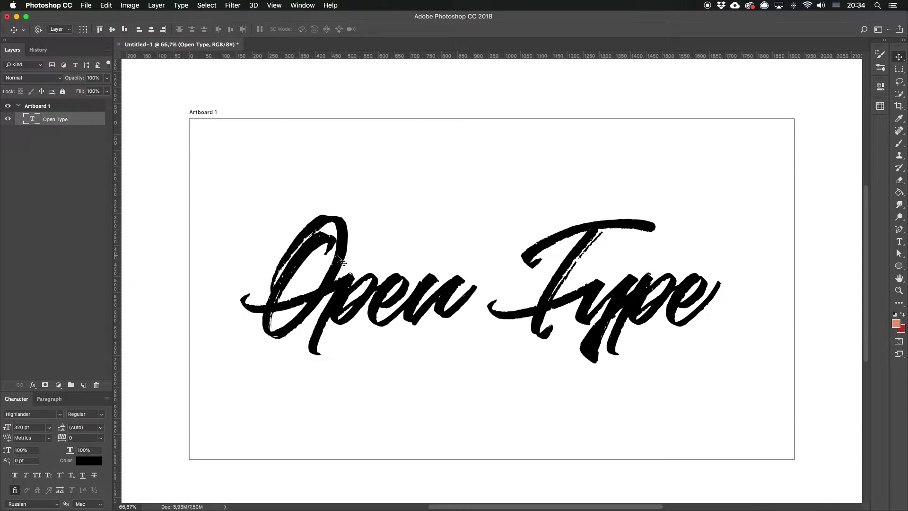
pyautogui.hotkey('shift', 'Down')
# Step: Check whether the letter O in "Open" offers alternate glyphs
pyautogui.doubleClick(29, 120)
pyautogui.press('Left')
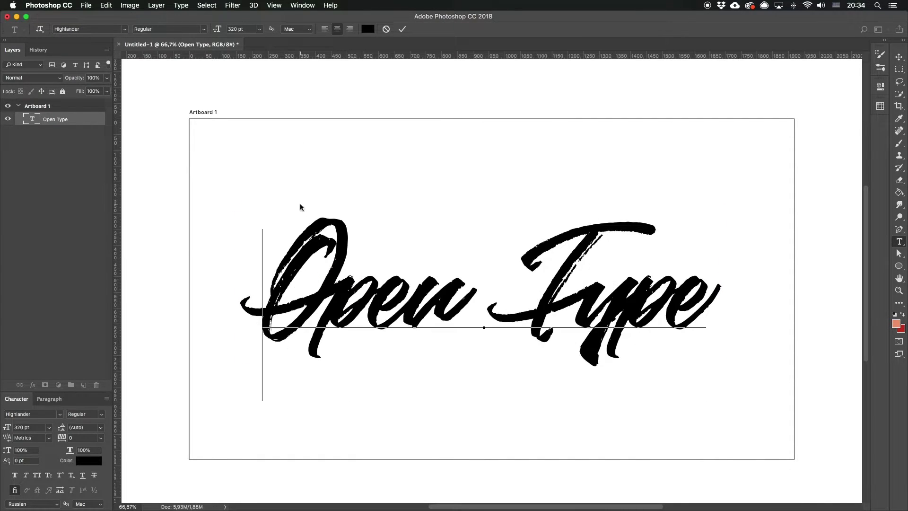
pyautogui.hotkey('shift', 'Right')
pyautogui.press('Escape')
pyautogui.press('v')
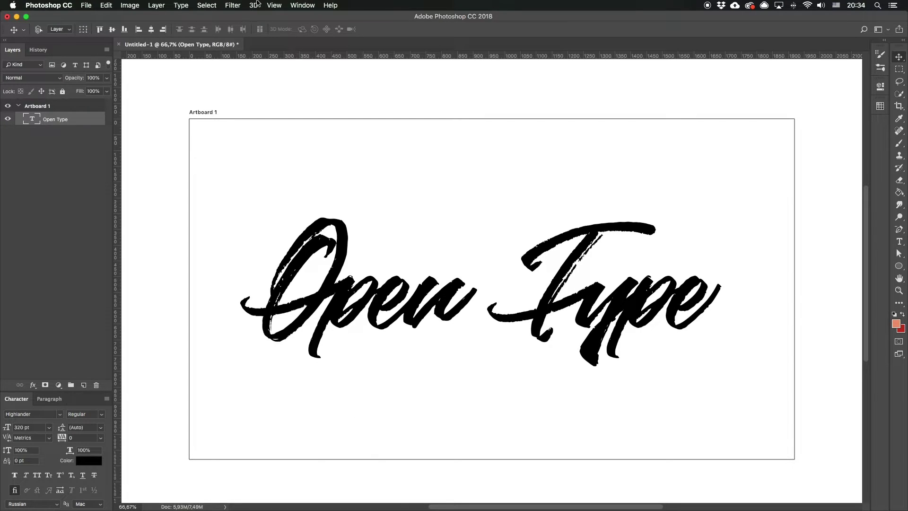
# Step: Display the Glyphs browser for the Highlander font and enlarge it to show more characters
pyautogui.click(299, 5)
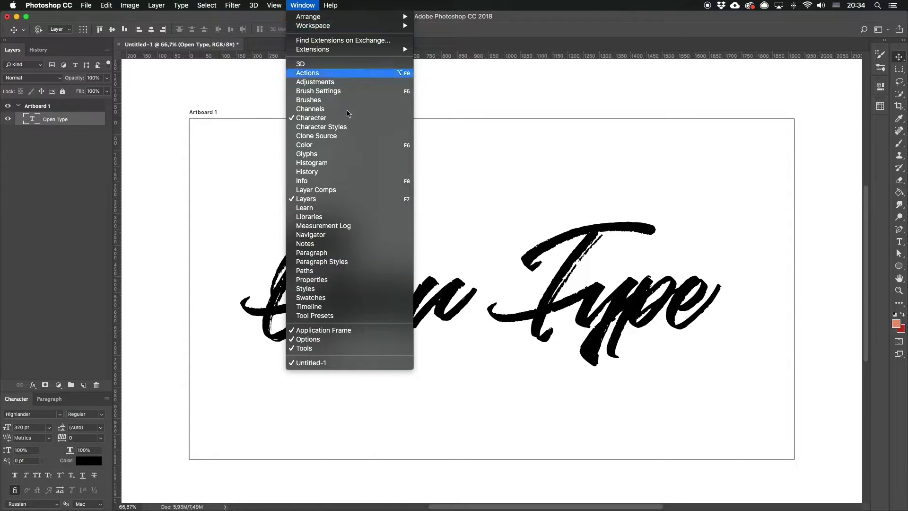
pyautogui.click(345, 154)
pyautogui.moveTo(790, 159); pyautogui.dragTo(845, 473)
# Step: Examine the entire Highlander glyph set, including its alternate letters and ligatures
pyautogui.hscroll(3, 659, 162)
pyautogui.scroll(1, 613, 195)
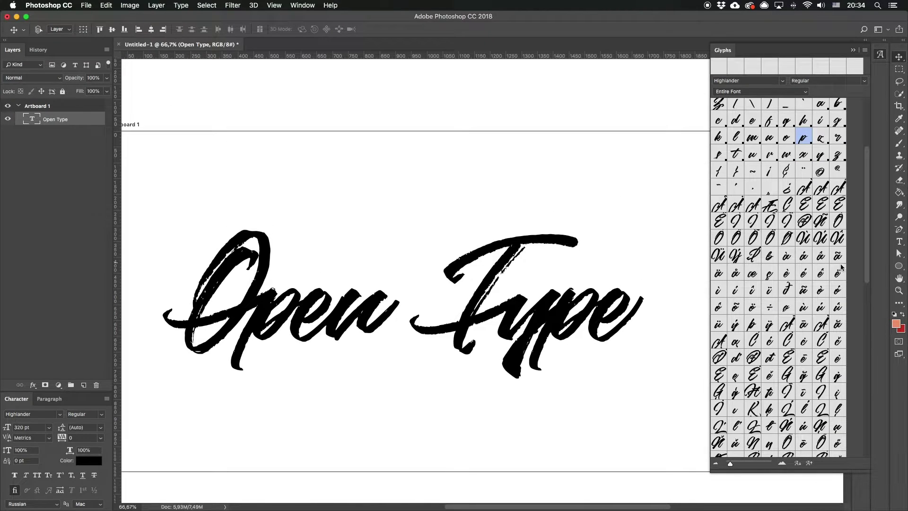
pyautogui.scroll(5, 757, 175)
pyautogui.scroll(-10, 755, 174)
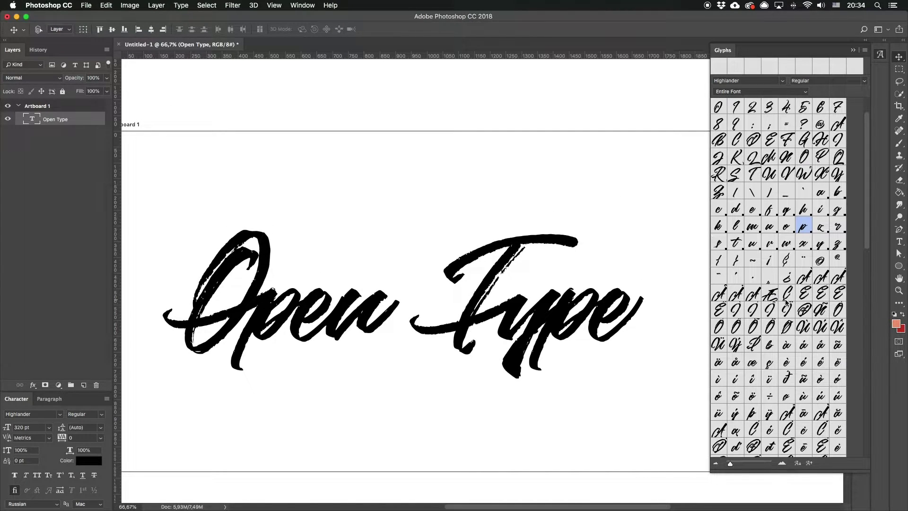
pyautogui.hscroll(-3, 570, 289)
pyautogui.hscroll(3, 571, 290)
pyautogui.scroll(-6, 784, 142)
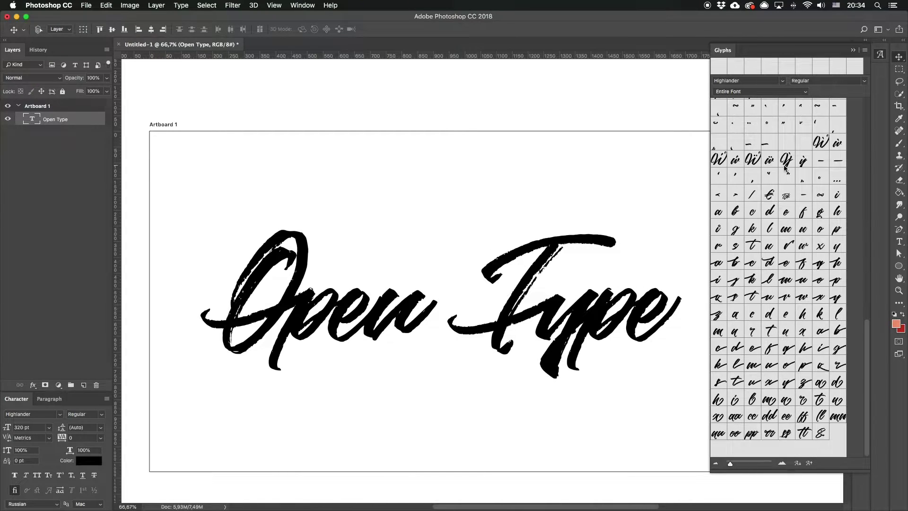
pyautogui.scroll(8, 783, 113)
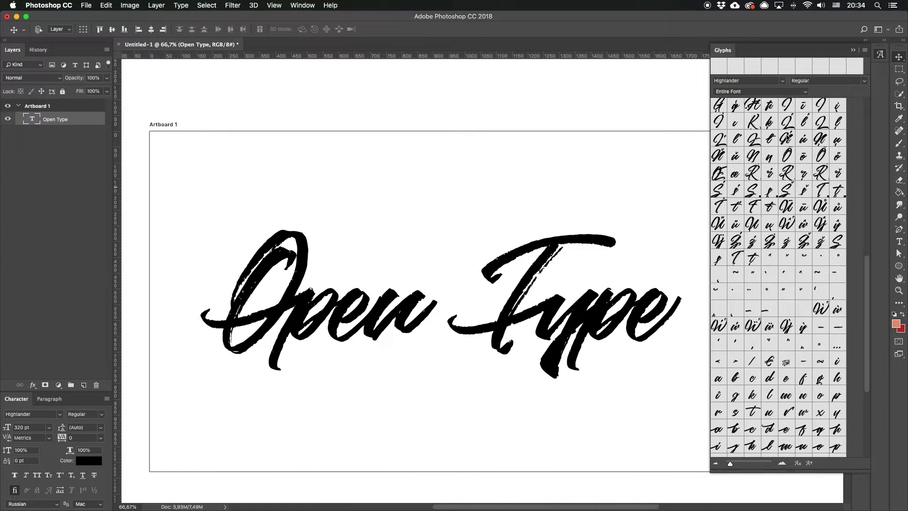
# Step: Examine the Basic Latin and Latin 1, Extended Latin A, Extended Latin B and Punctuation glyph subsets of the font
pyautogui.click(793, 92)
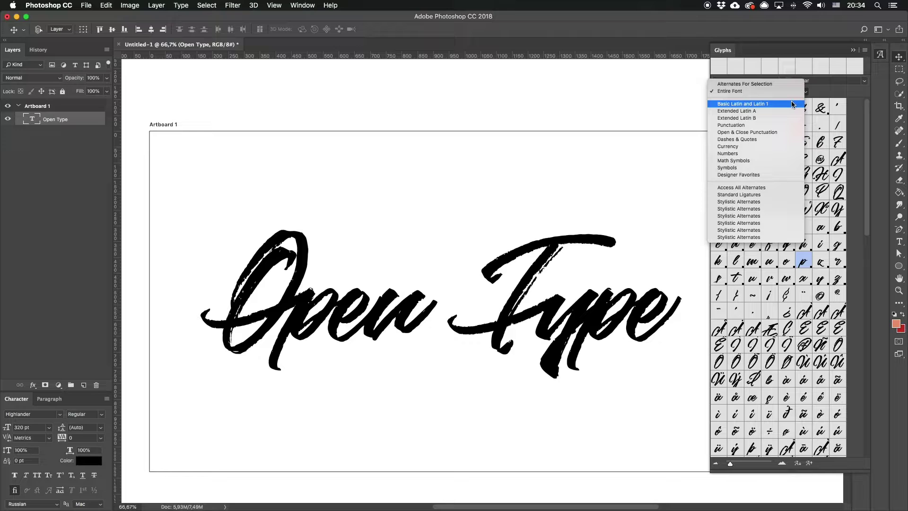
pyautogui.click(793, 104)
pyautogui.click(766, 93)
pyautogui.click(757, 98)
pyautogui.click(752, 95)
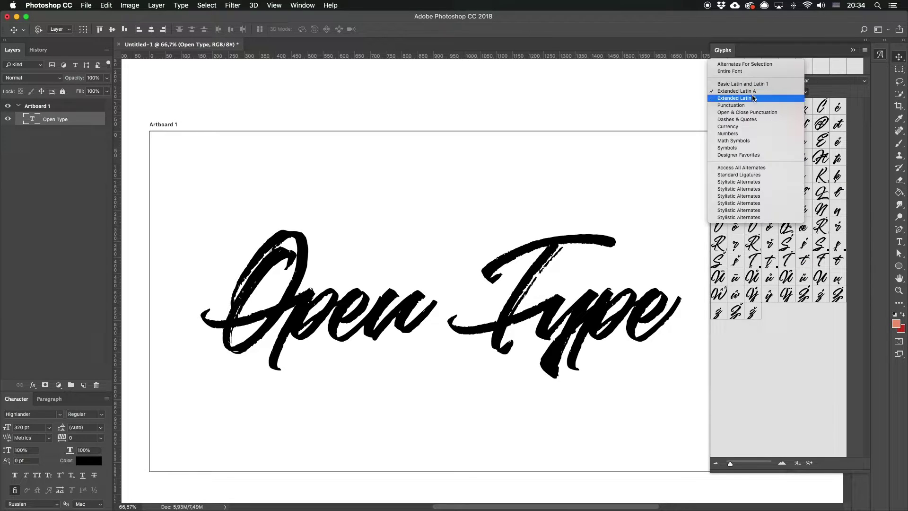
pyautogui.click(754, 97)
pyautogui.click(778, 94)
pyautogui.click(775, 103)
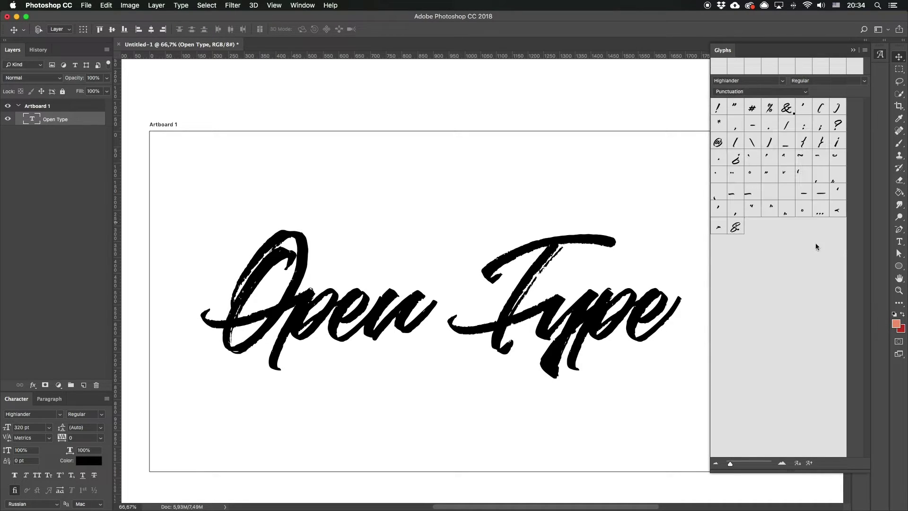
# Step: Examine the Open & Close Punctuation, Dashes & Quotes, Currency and Numbers glyph subsets of the font
pyautogui.click(760, 91)
pyautogui.click(757, 94)
pyautogui.click(761, 92)
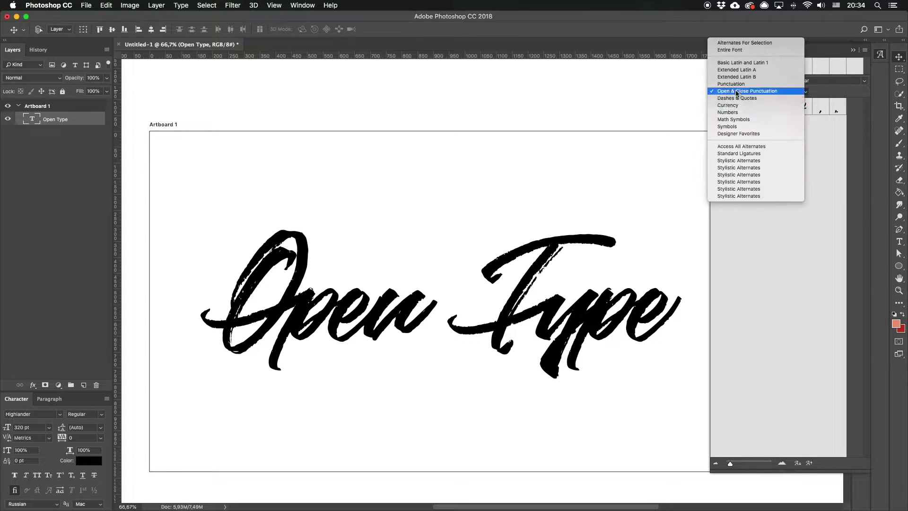
pyautogui.click(756, 90)
pyautogui.click(760, 91)
pyautogui.click(738, 98)
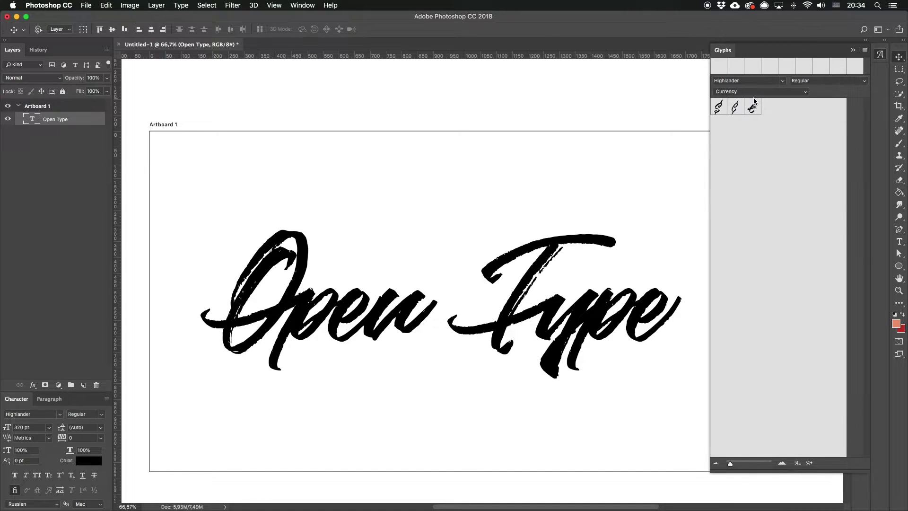
pyautogui.click(760, 91)
pyautogui.click(751, 113)
# Step: List the entire font's glyphs again and replace the O of "Open" with Ö
pyautogui.click(760, 92)
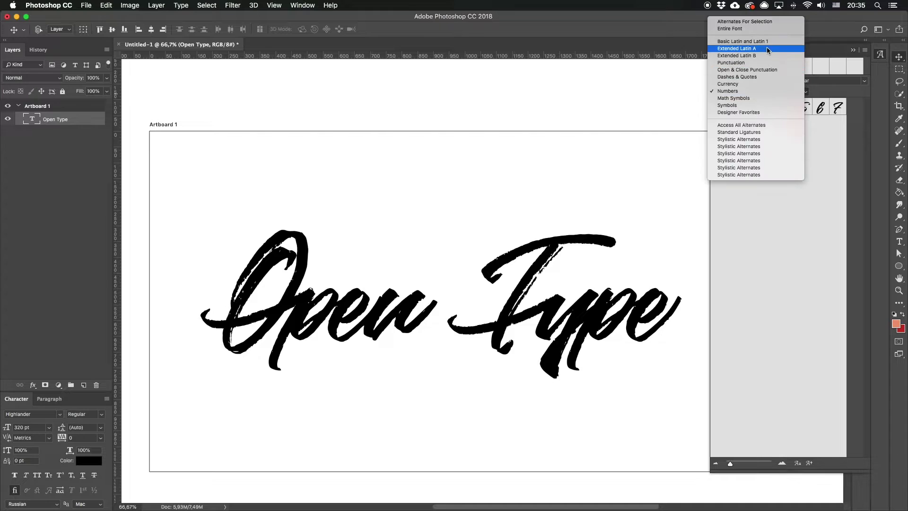
pyautogui.click(730, 36)
pyautogui.doubleClick(32, 121)
pyautogui.press('Left')
pyautogui.hotkey('shift', 'Right')
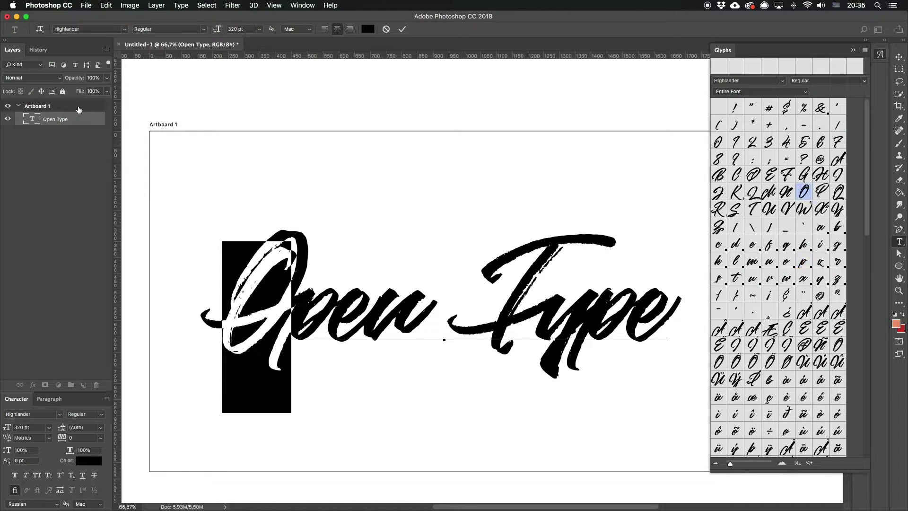
pyautogui.click(228, 301)
pyautogui.doubleClick(227, 301)
pyautogui.click(272, 309)
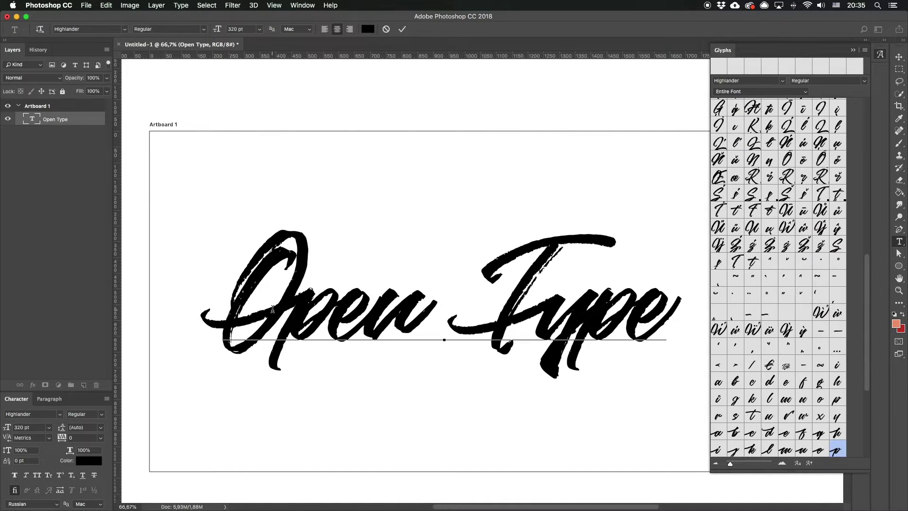
pyautogui.hotkey('shift', 'Left')
pyautogui.press('Right')
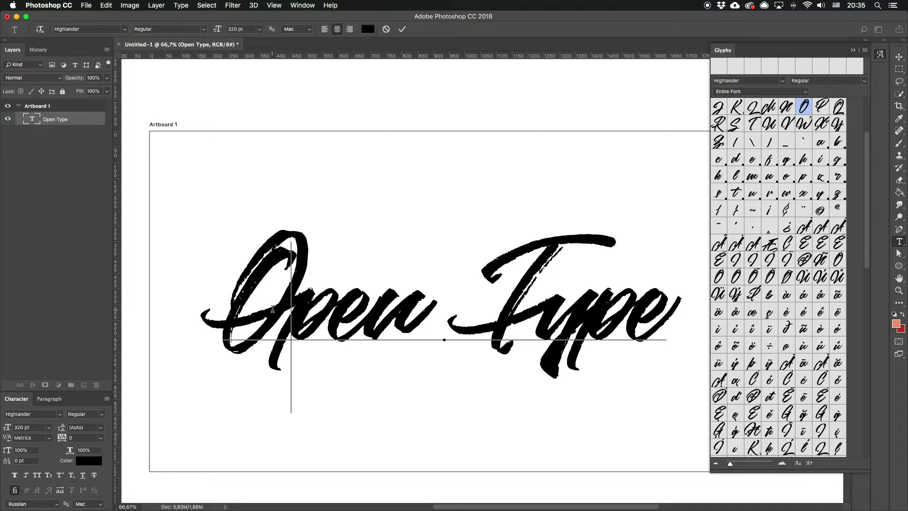
pyautogui.hotkey('shift', 'Left')
pyautogui.doubleClick(771, 277)
# Step: Replace the e in "Open" with the accented glyph è
pyautogui.press('Right')
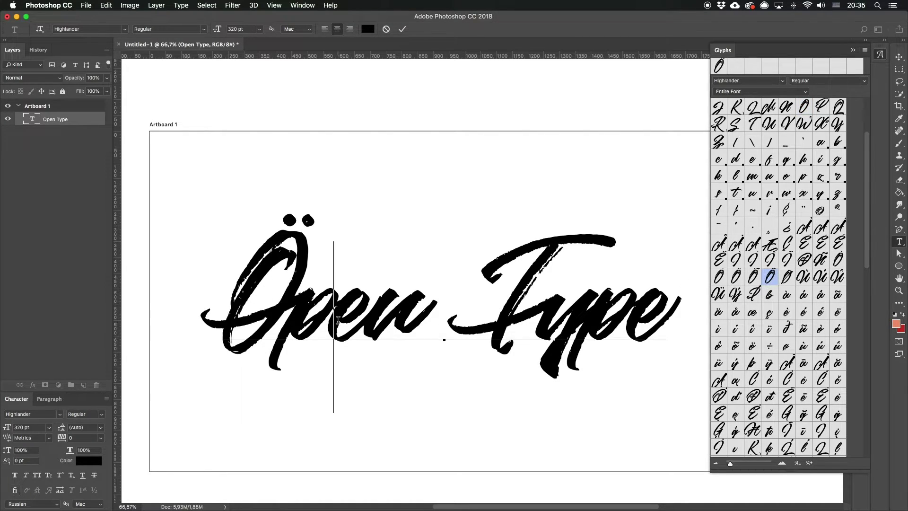
pyautogui.hotkey('shift', 'Right')
pyautogui.scroll(-3, 792, 323)
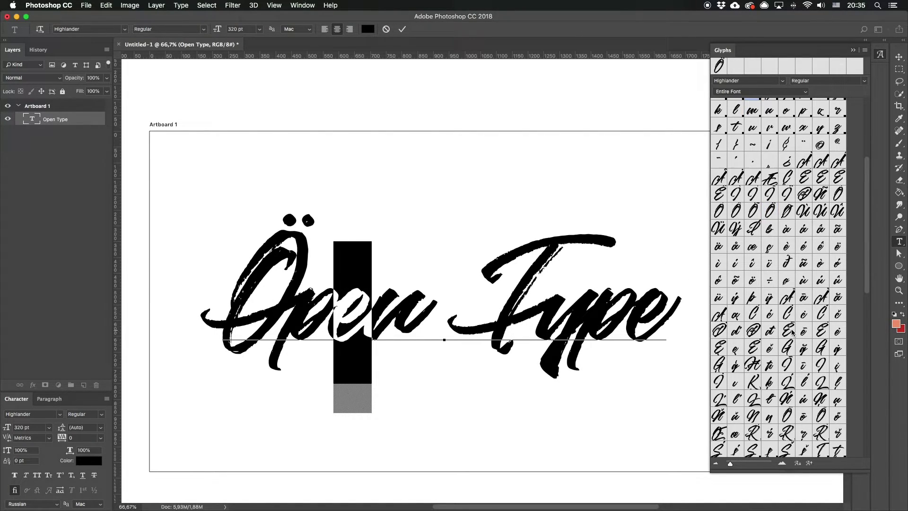
pyautogui.doubleClick(787, 246)
# Step: Enlarge the glyph previews and replace the y in "Type" with the accented glyph ỳ
pyautogui.press('Right')
pyautogui.press('Right')
pyautogui.press('Right')
pyautogui.hotkey('shift', 'Right')
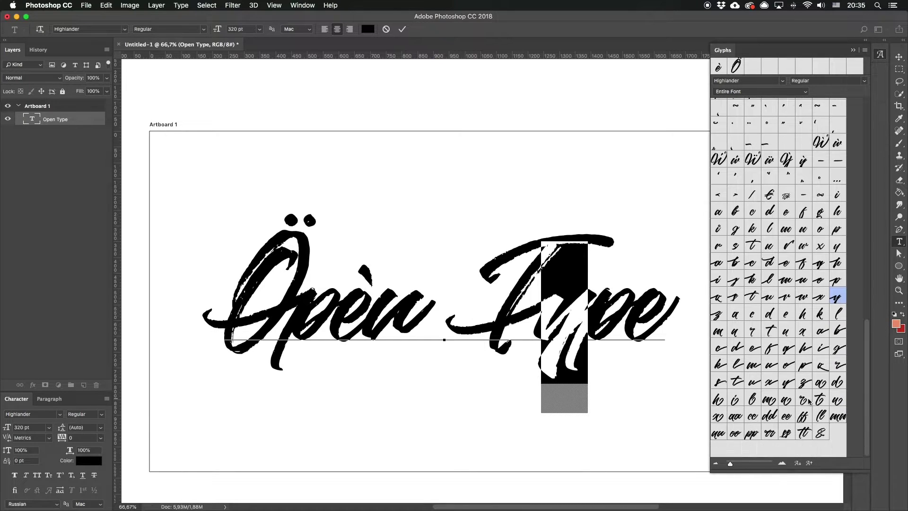
pyautogui.click(782, 463)
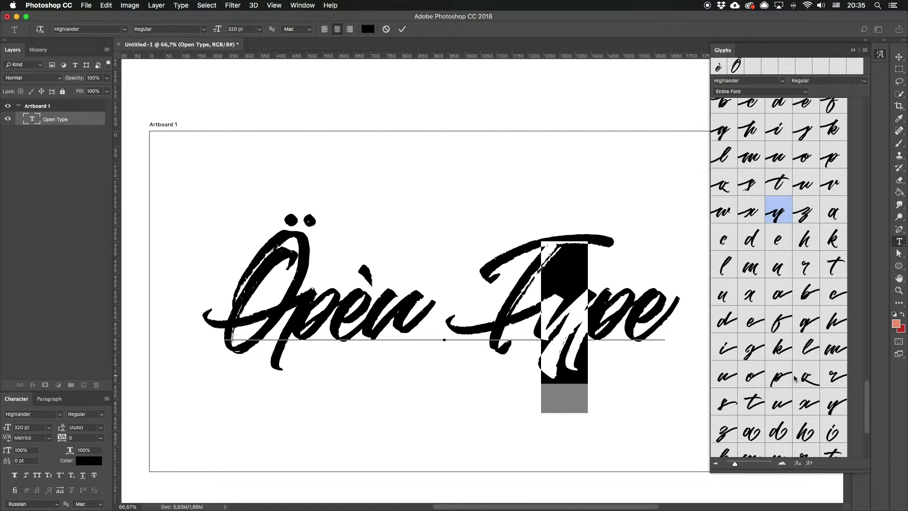
pyautogui.scroll(3, 775, 284)
pyautogui.doubleClick(762, 286)
# Step: Replace the final e of "Type" with ë, commit the text edit and collapse the Glyphs browser
pyautogui.press('Right')
pyautogui.hotkey('shift', 'Right')
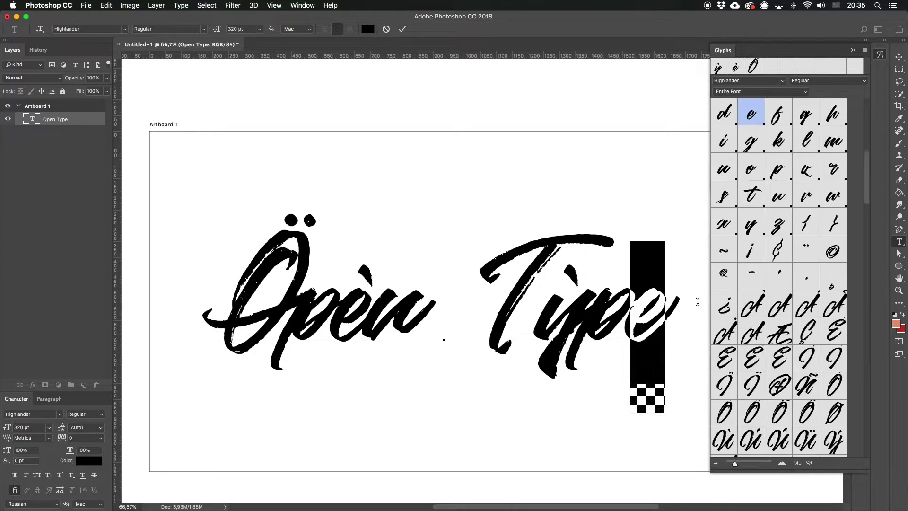
pyautogui.scroll(5, 816, 249)
pyautogui.scroll(-10, 815, 415)
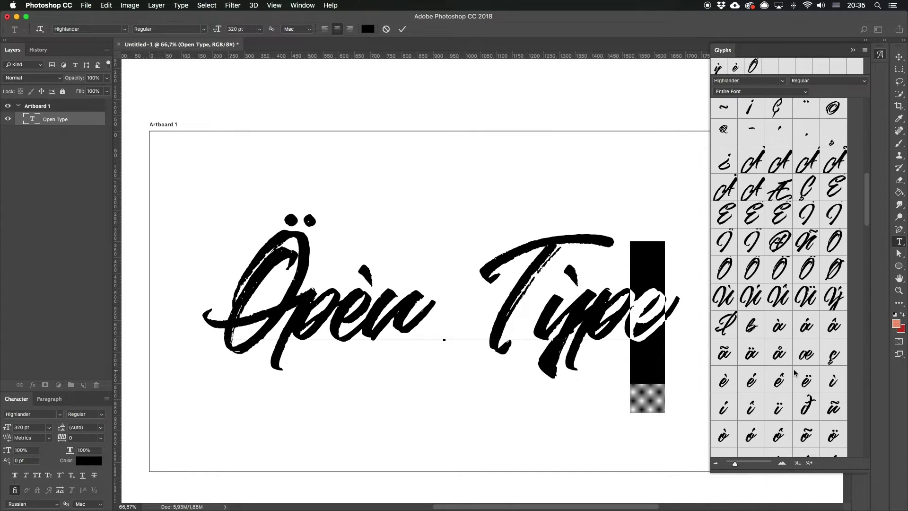
pyautogui.doubleClick(807, 290)
pyautogui.press('super+Return')
pyautogui.press('v')
pyautogui.scroll(-3, 530, 400)
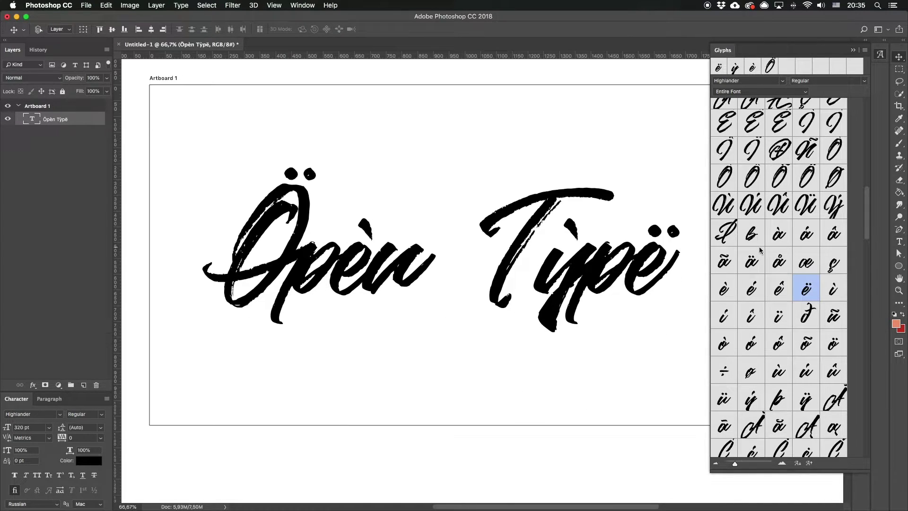
pyautogui.click(853, 50)
# Step: Switch to Illustrator and create a new document from the Web-Large preset, 1920 x 1080 px
pyautogui.click(505, 496)
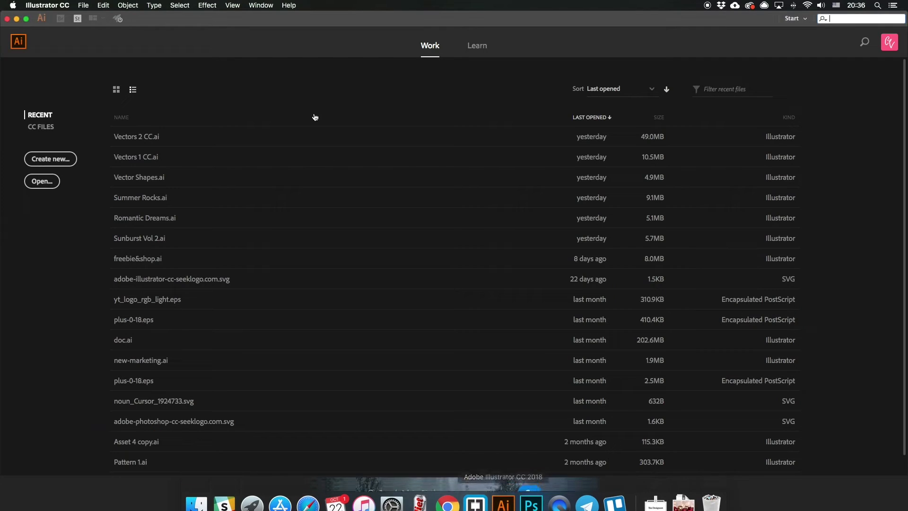
pyautogui.press('super+n')
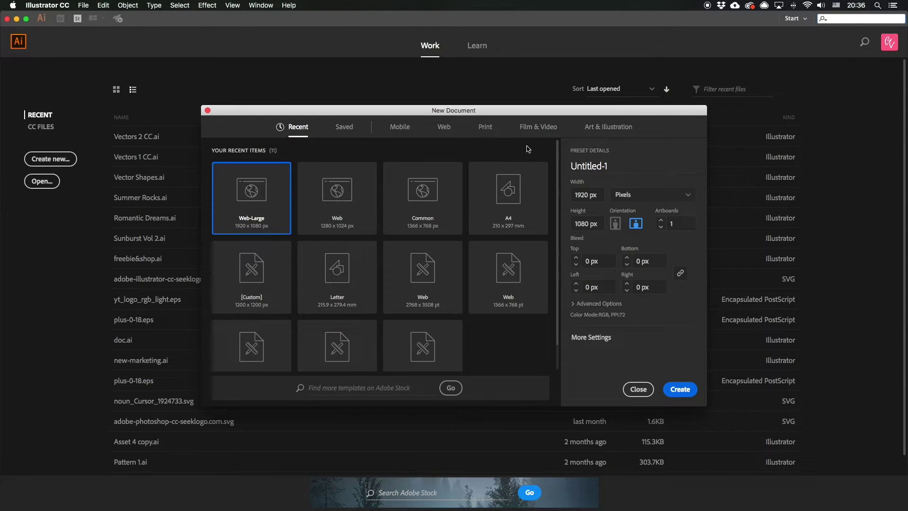
pyautogui.click(444, 127)
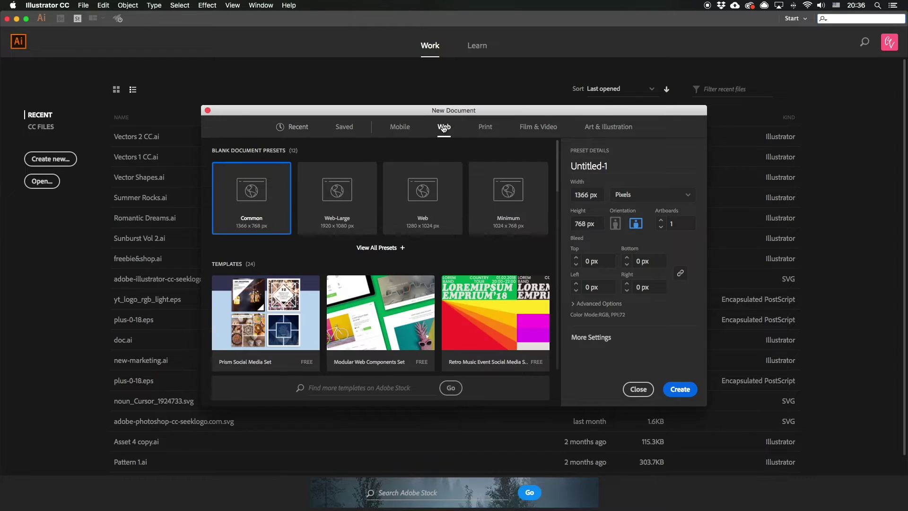
pyautogui.click(346, 227)
pyautogui.click(687, 392)
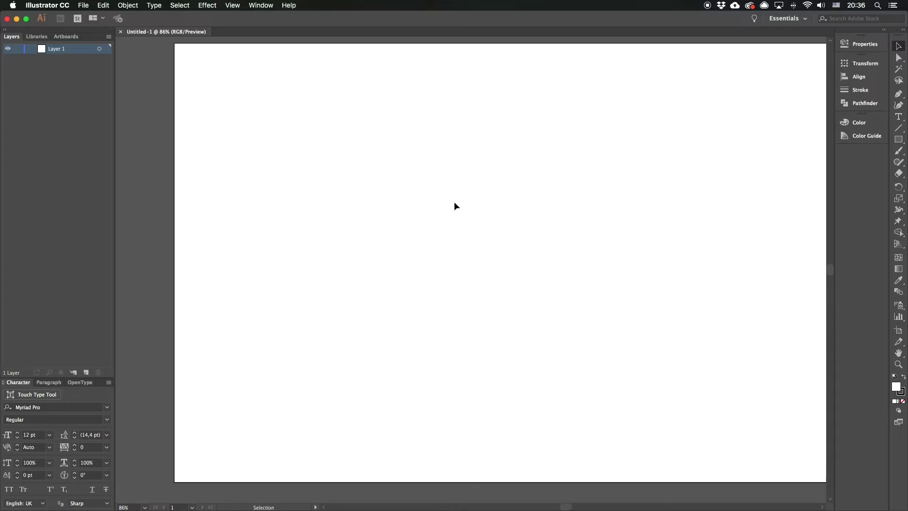
# Step: Add a point text reading "Open Type" on the artboard
pyautogui.press('t')
pyautogui.click(386, 244)
pyautogui.write('Op')
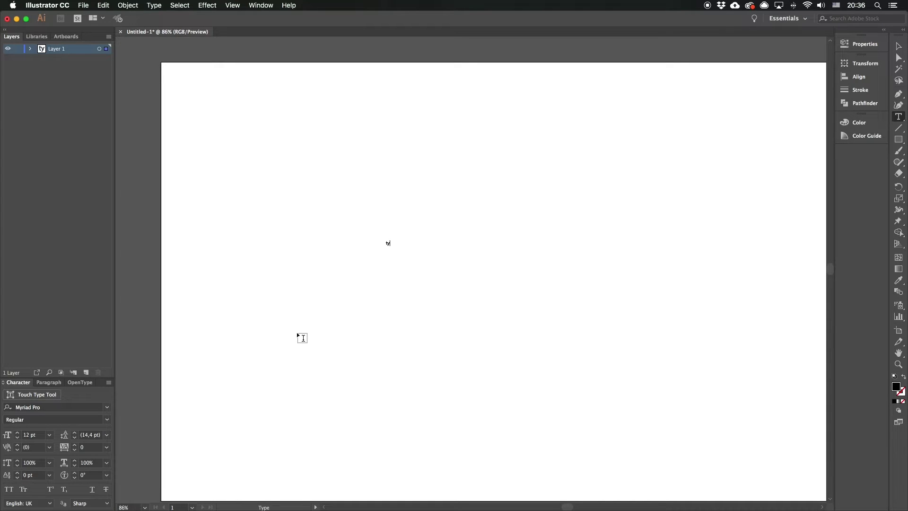
pyautogui.write('en Type')
pyautogui.press('Escape')
# Step: Scale the "Open Type" text up to about 240 pt and move it toward the artboard's middle
pyautogui.moveTo(408, 247); pyautogui.dragTo(650, 403)
pyautogui.moveTo(386, 324); pyautogui.dragTo(320, 341)
pyautogui.hscroll(2, 643, 268)
pyautogui.moveTo(642, 253); pyautogui.dragTo(724, 188)
# Step: Set the text's font to Highlander-Regular and its size to 320 pt
pyautogui.click(61, 408)
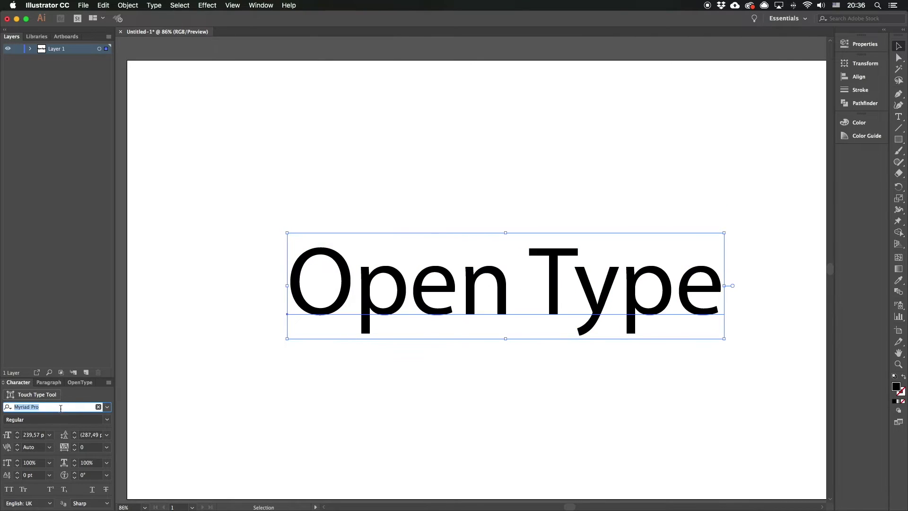
pyautogui.write('high')
pyautogui.click(71, 396)
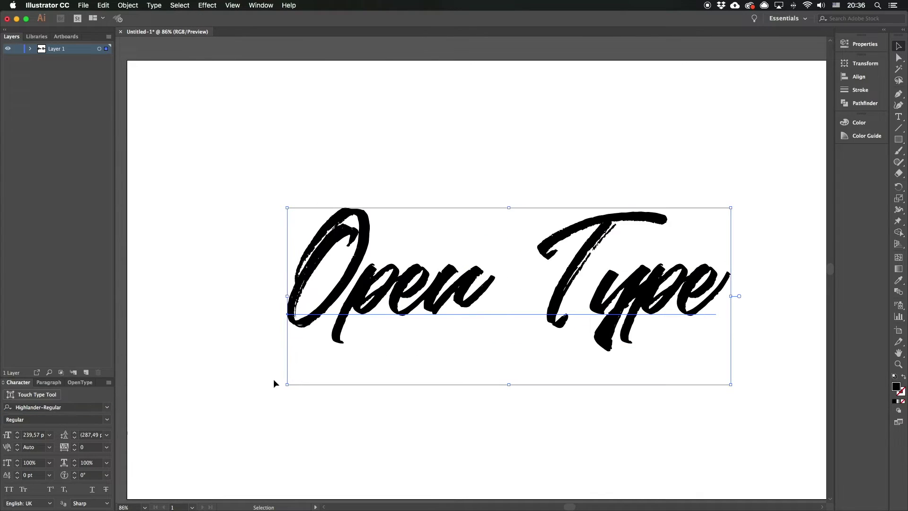
pyautogui.click(31, 435)
pyautogui.write('320')
pyautogui.press('Return')
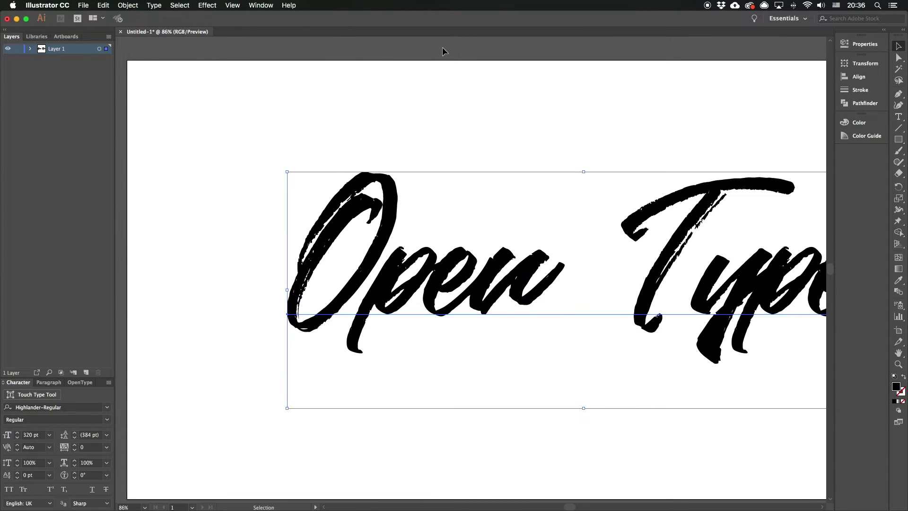
# Step: Center the lettering horizontally and vertically on the artboard, then close the alignment options
pyautogui.click(861, 76)
pyautogui.click(746, 79)
pyautogui.click(809, 80)
pyautogui.click(567, 137)
pyautogui.press('super+minus')
pyautogui.press('super+minus')
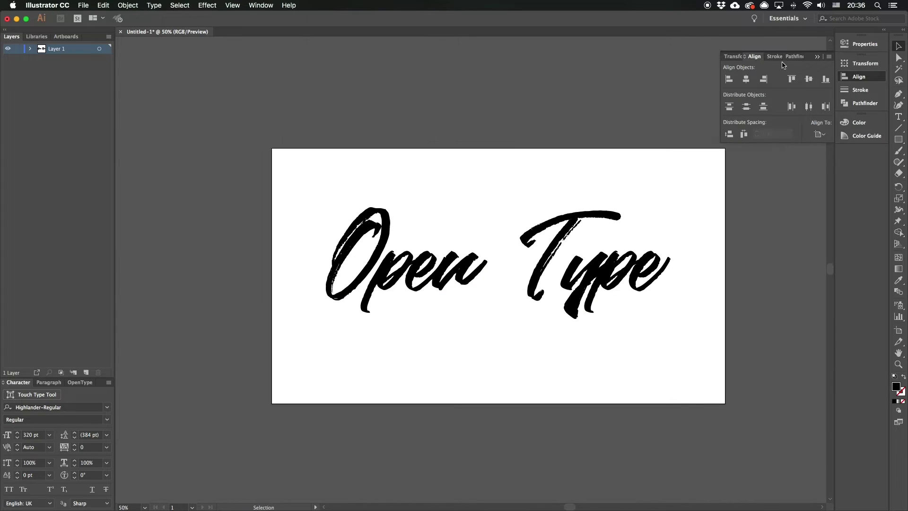
pyautogui.click(819, 56)
# Step: Replace the p in "Open" and the y in "Type" with their alternates that have a long leading swash
pyautogui.press('t')
pyautogui.moveTo(378, 284); pyautogui.dragTo(402, 273)
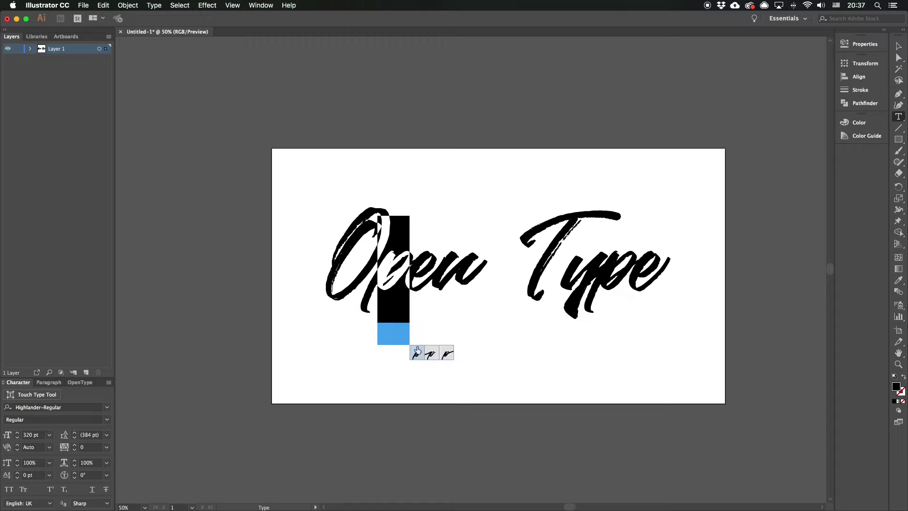
pyautogui.click(444, 361)
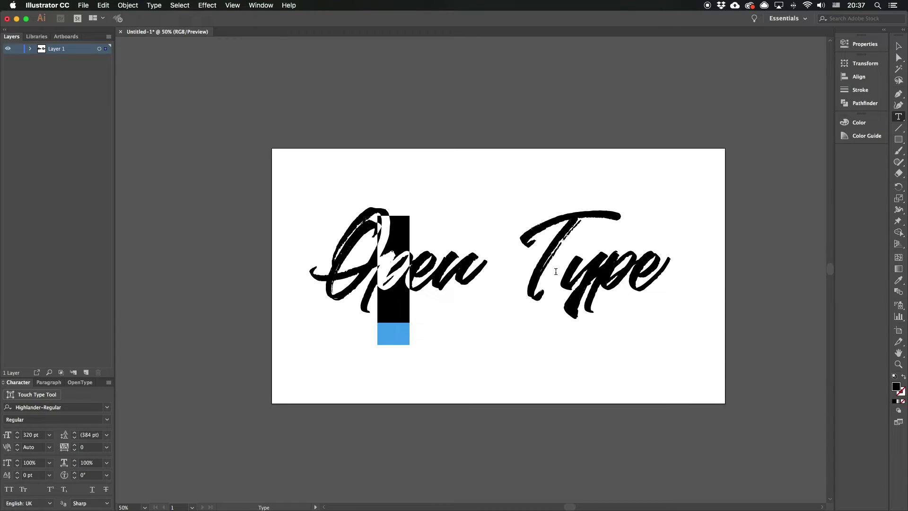
pyautogui.moveTo(567, 283); pyautogui.dragTo(597, 278)
pyautogui.click(622, 351)
pyautogui.press('Escape')
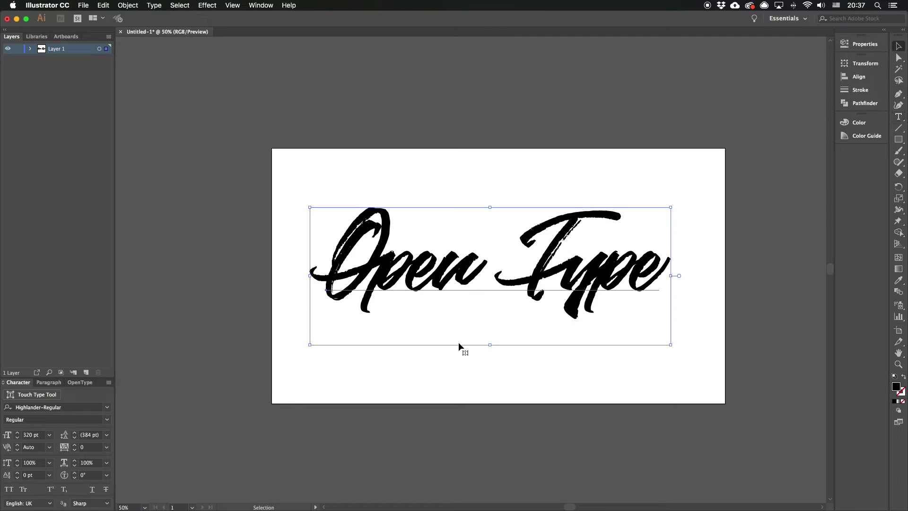
pyautogui.click(478, 198)
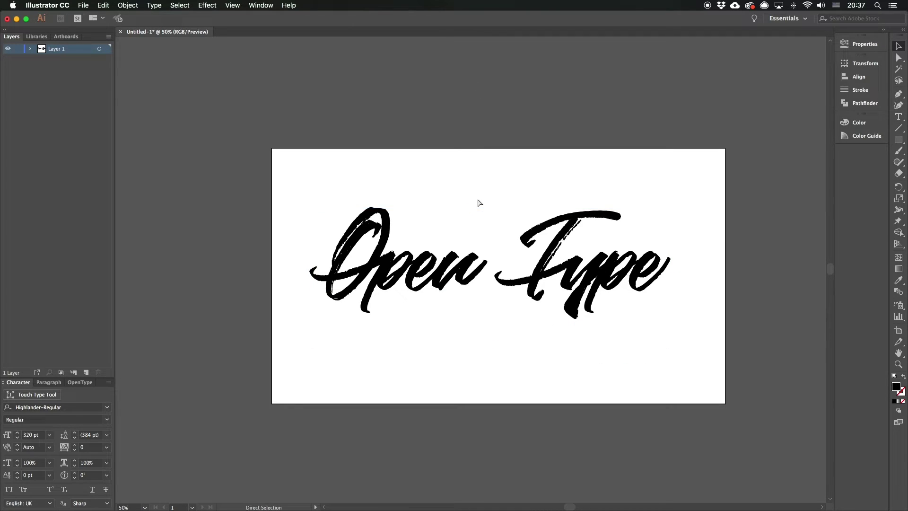
# Step: Display the Glyphs browser for Highlander-Regular and enlarge it to show more characters
pyautogui.press('super+plus')
pyautogui.hscroll(2, 476, 199)
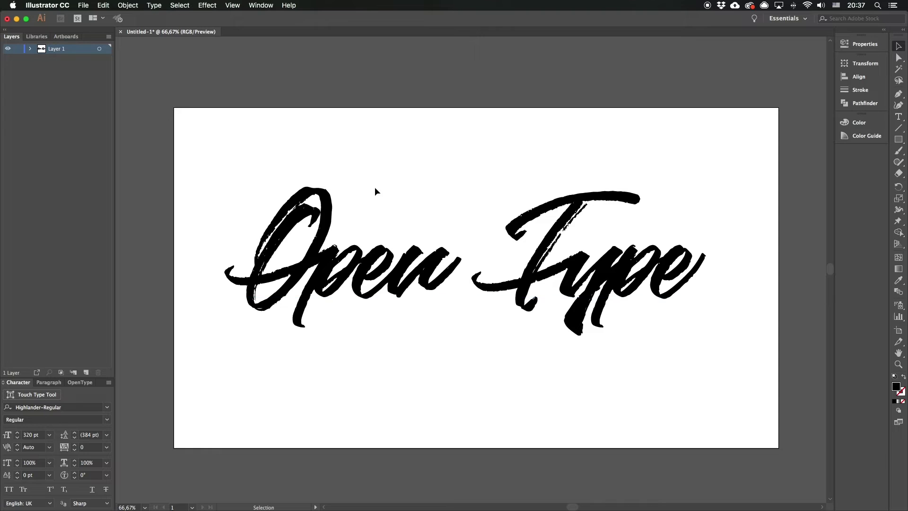
pyautogui.click(260, 4)
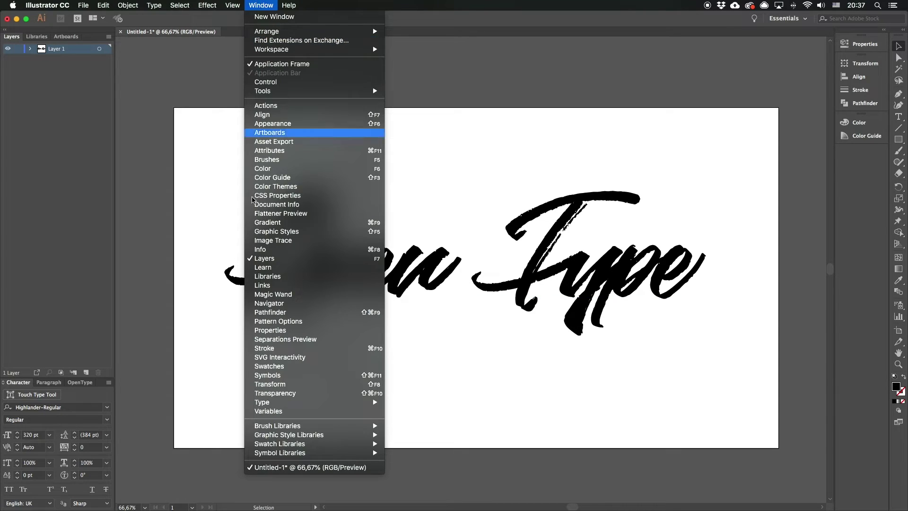
pyautogui.moveTo(251, 402)
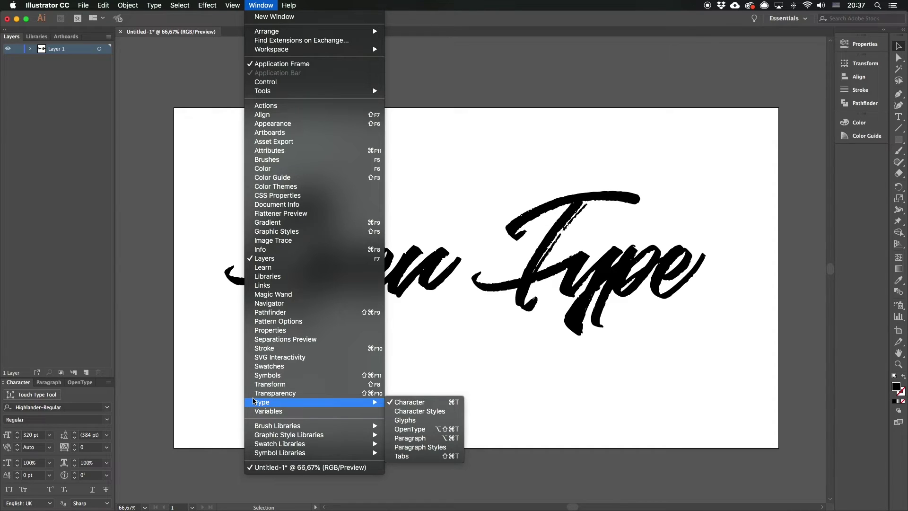
pyautogui.click(405, 420)
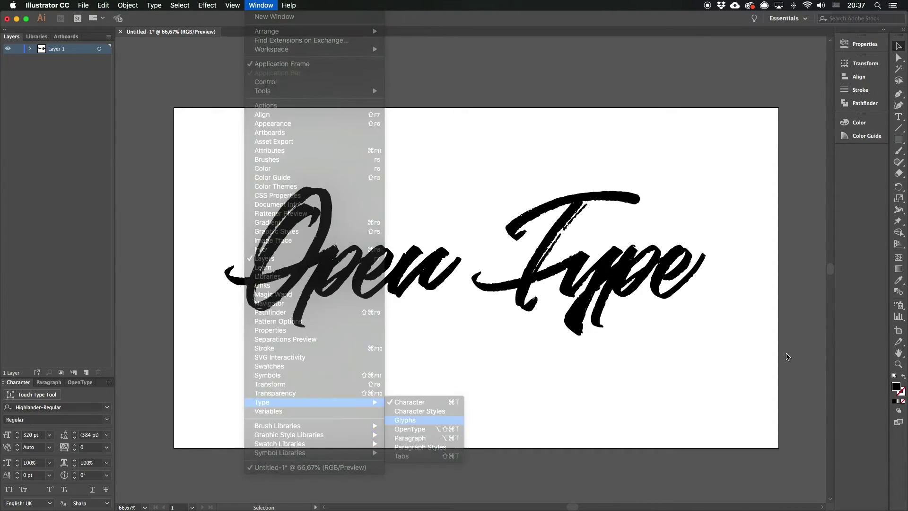
pyautogui.click(228, 215)
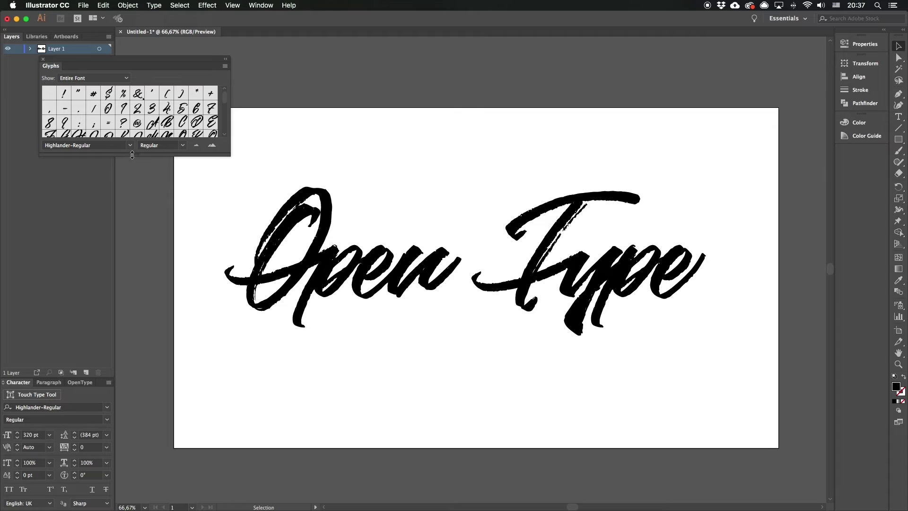
pyautogui.moveTo(132, 156); pyautogui.dragTo(135, 422)
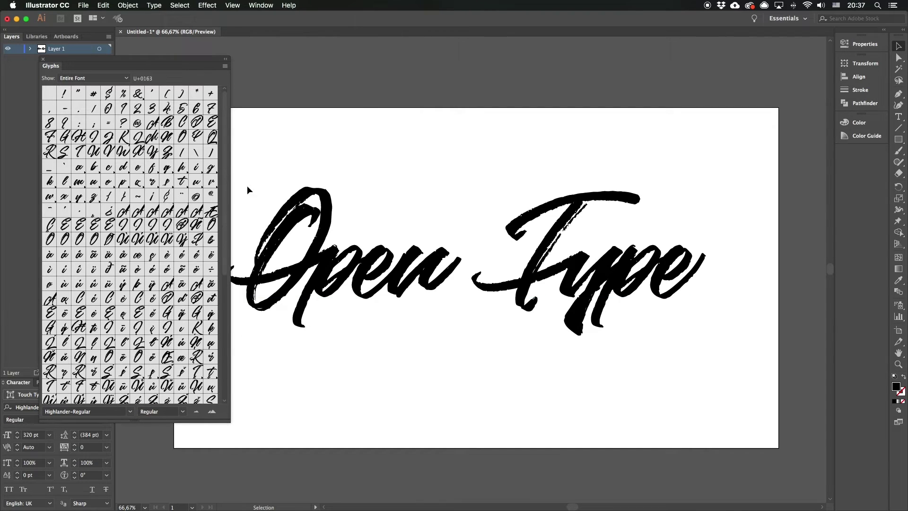
# Step: Browse the font's glyph categories, including Access All Alternates, Stylistic Alternates and Stylistic Set 1
pyautogui.click(120, 78)
pyautogui.click(117, 113)
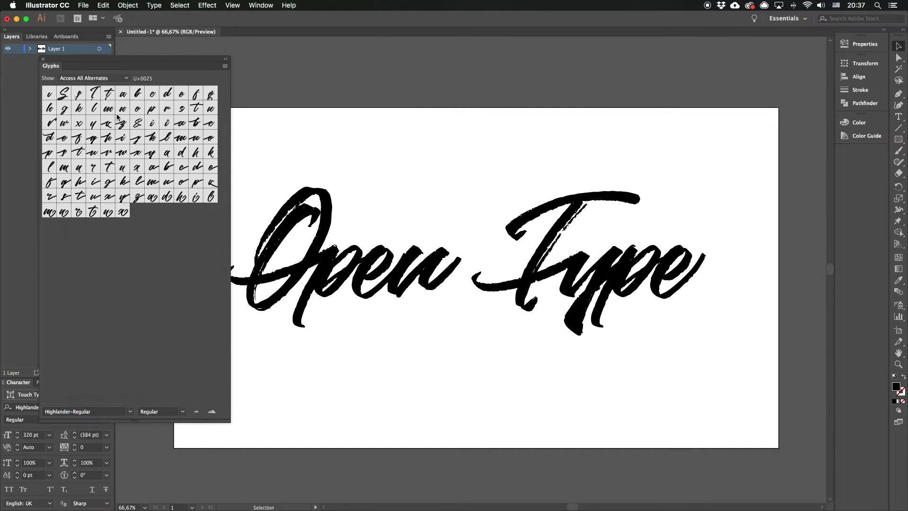
pyautogui.click(109, 79)
pyautogui.click(94, 132)
pyautogui.click(109, 80)
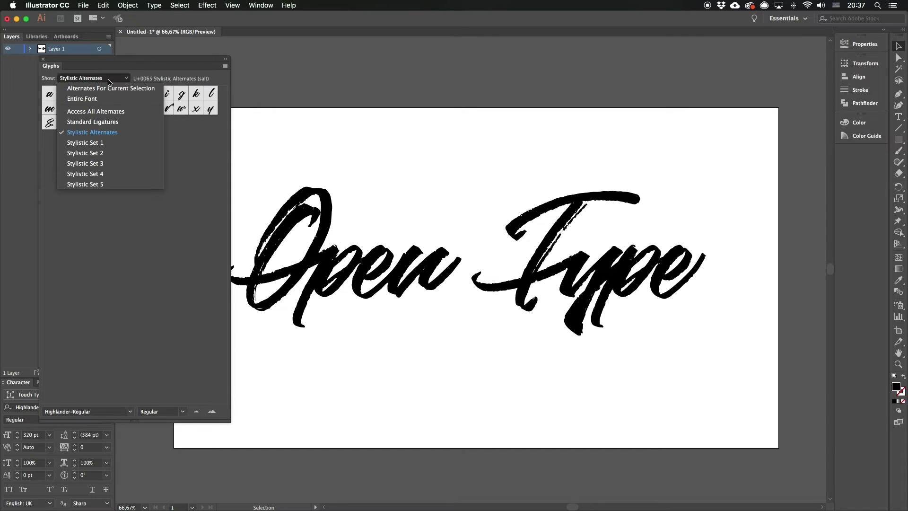
pyautogui.click(105, 142)
pyautogui.click(109, 79)
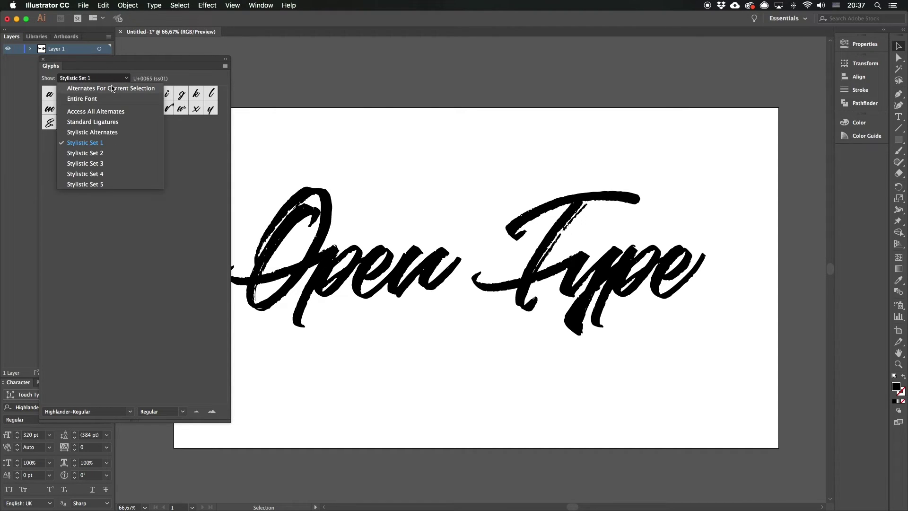
pyautogui.click(106, 143)
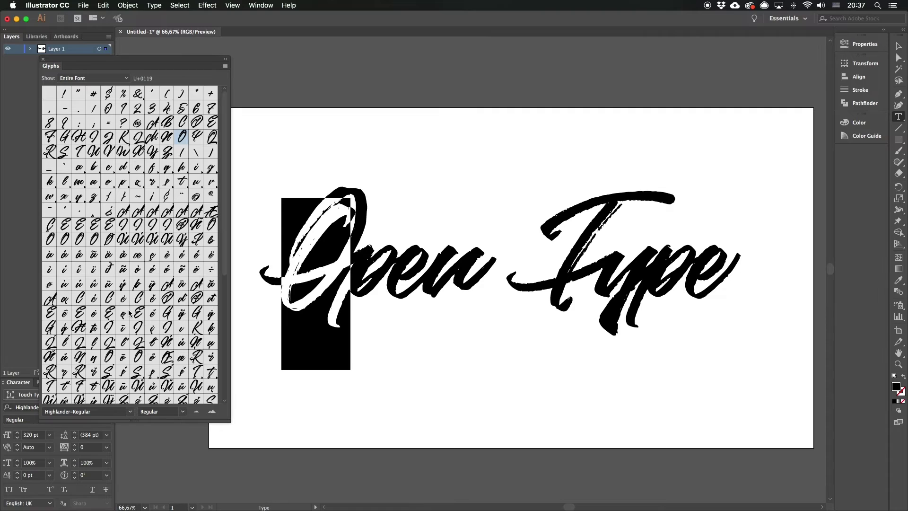
# Step: Using glyphs from the entire font, replace the O in "Open" with Ó and the e with ê
pyautogui.scroll(-3, 129, 313)
pyautogui.doubleClick(94, 202)
pyautogui.moveTo(351, 266); pyautogui.dragTo(284, 266)
pyautogui.doubleClick(49, 202)
pyautogui.moveTo(429, 278); pyautogui.dragTo(394, 278)
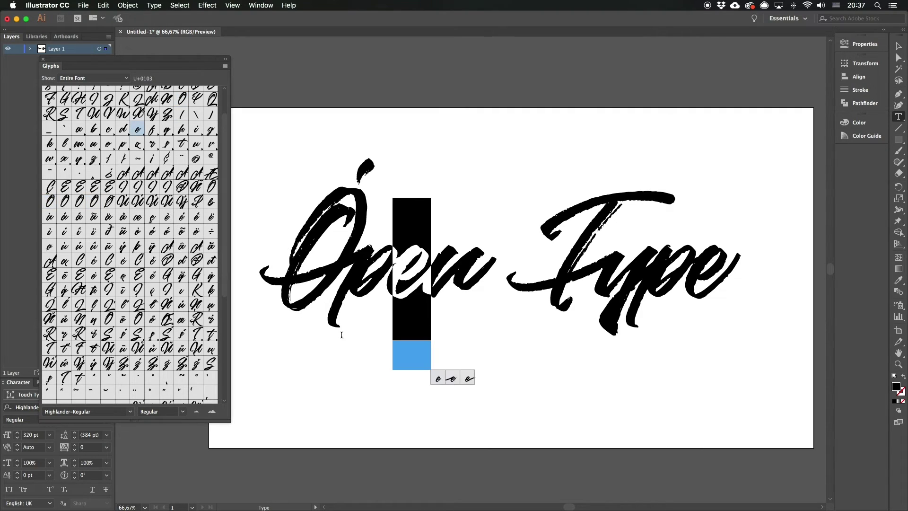
pyautogui.doubleClick(197, 216)
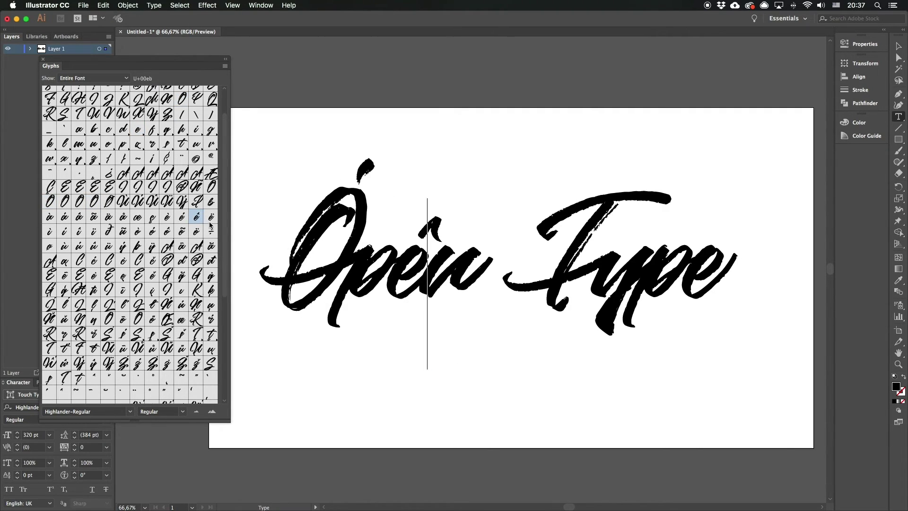
# Step: Enlarge the glyph thumbnails and replace the y in "Type" with ŷ
pyautogui.press('Right')
pyautogui.press('Right')
pyautogui.press('Right')
pyautogui.hotkey('shift', 'Right')
pyautogui.scroll(3, 148, 385)
pyautogui.click(212, 413)
pyautogui.scroll(-10, 130, 246)
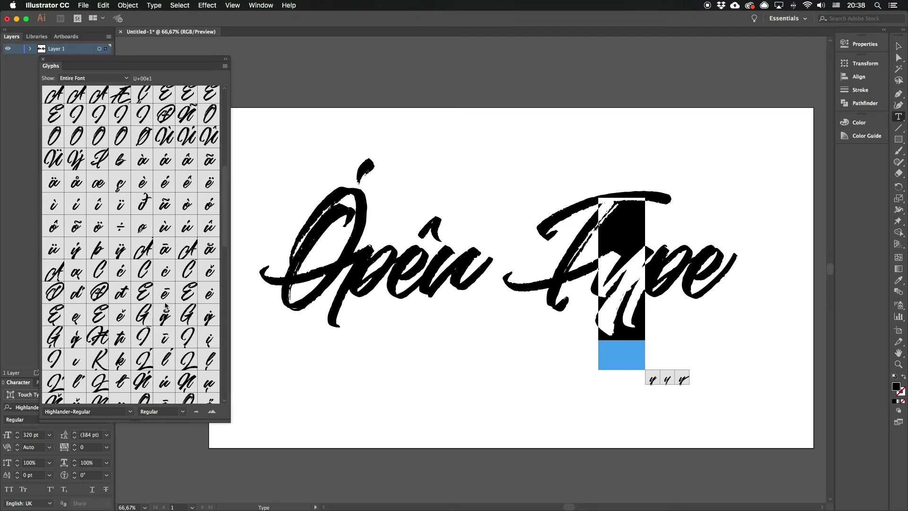
pyautogui.doubleClick(209, 340)
# Step: Replace the final e in "Type" with ë, finish text editing and close the Glyphs browser
pyautogui.press('Right')
pyautogui.hotkey('shift', 'Right')
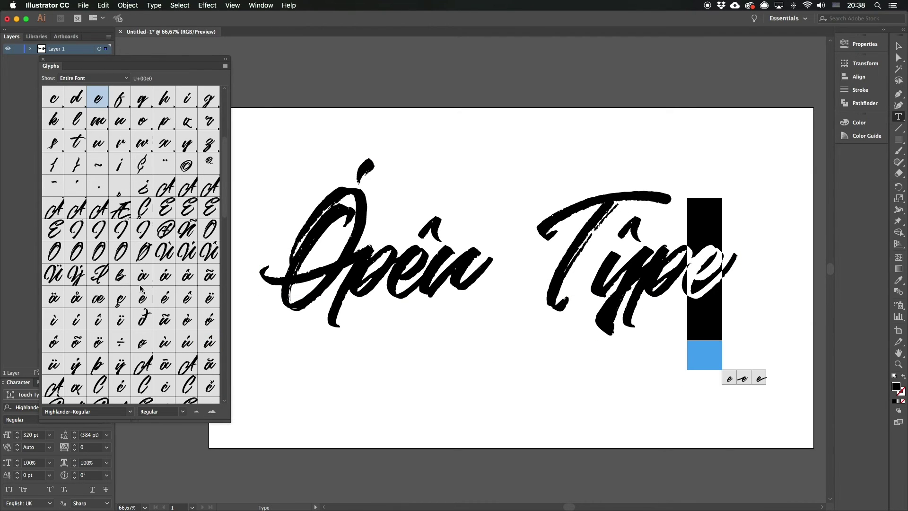
pyautogui.doubleClick(207, 300)
pyautogui.press('Escape')
pyautogui.click(43, 59)
# Step: Move the accented lettering slightly down on the artboard and deselect it
pyautogui.moveTo(555, 203); pyautogui.dragTo(507, 258)
pyautogui.scroll(-3, 419, 236)
pyautogui.hscroll(-1, 419, 237)
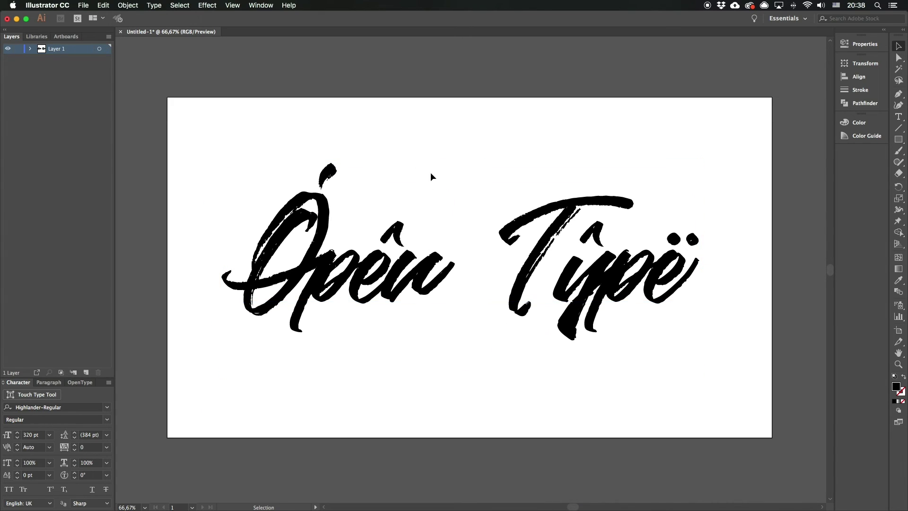
pyautogui.click(359, 171)
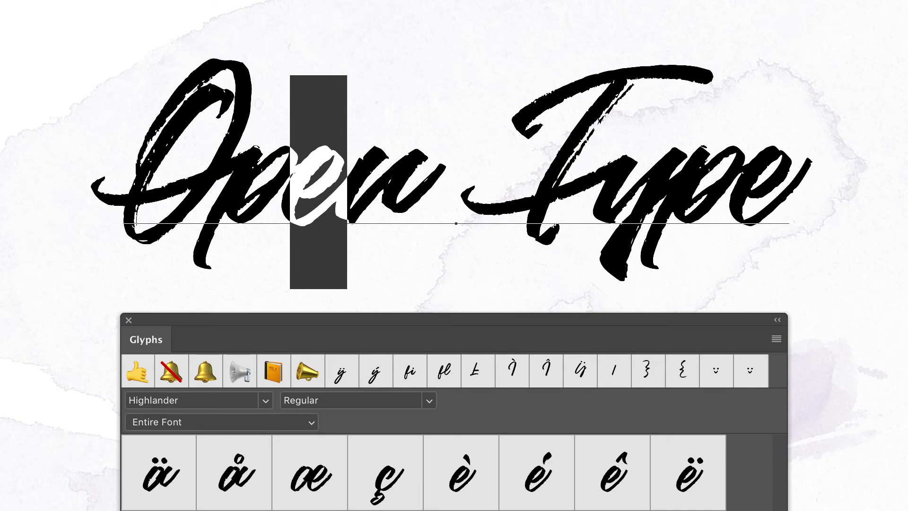